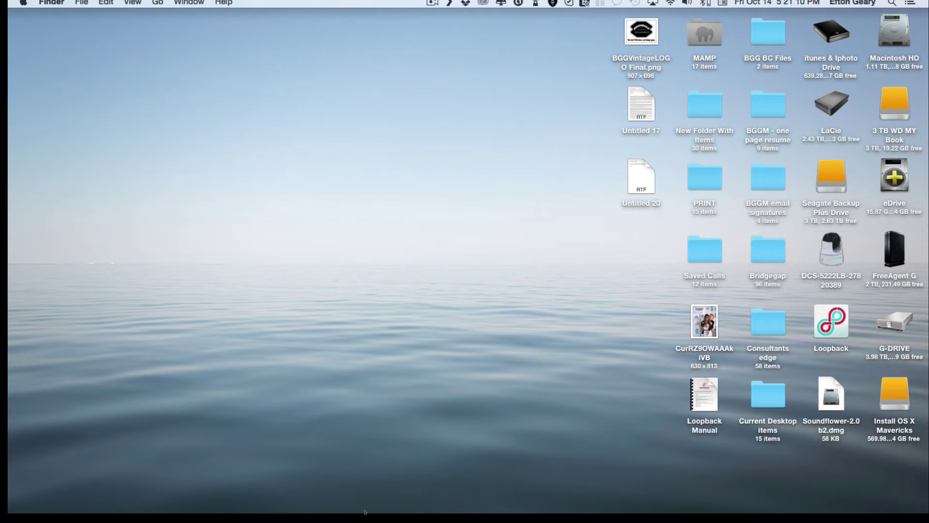
- Open Loopback to show the existing virtual audio device
{"action": "mouse_move", "coordinate": [371, 514]}
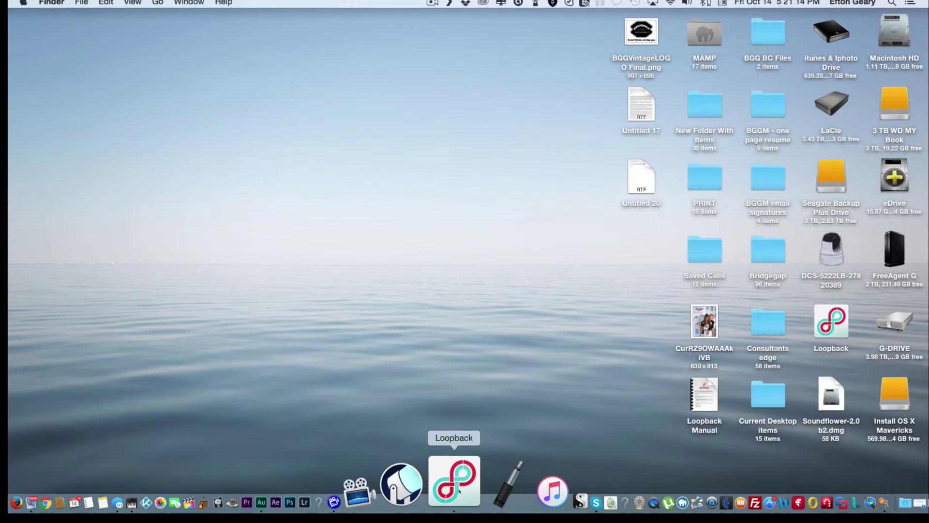
{"action": "left_click", "coordinate": [454, 476]}
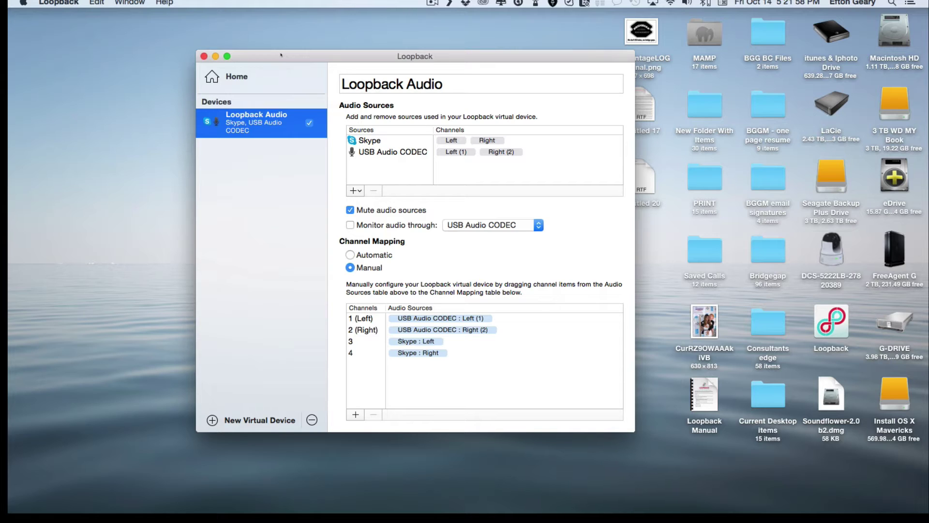
{"action": "left_click_drag", "start_coordinate": [281, 54], "coordinate": [281, 54]}
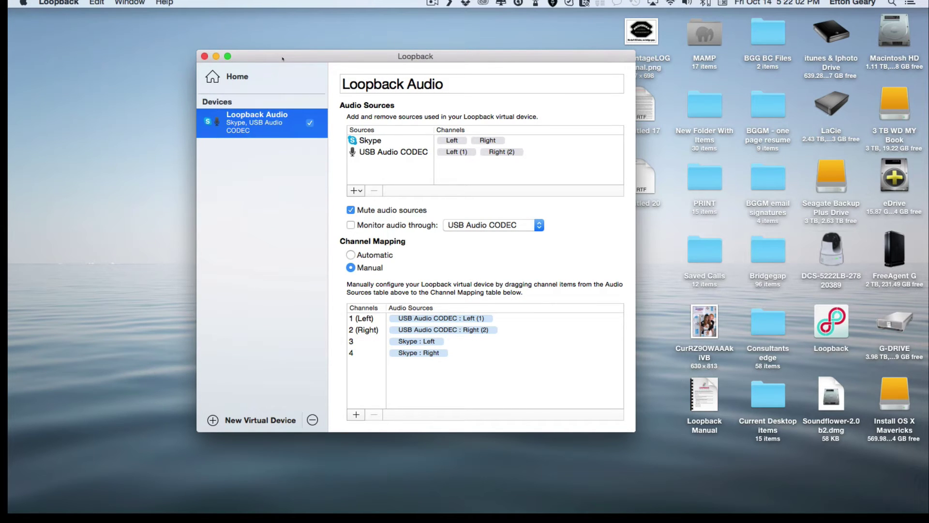
{"action": "left_click_drag", "start_coordinate": [282, 58], "coordinate": [281, 55]}
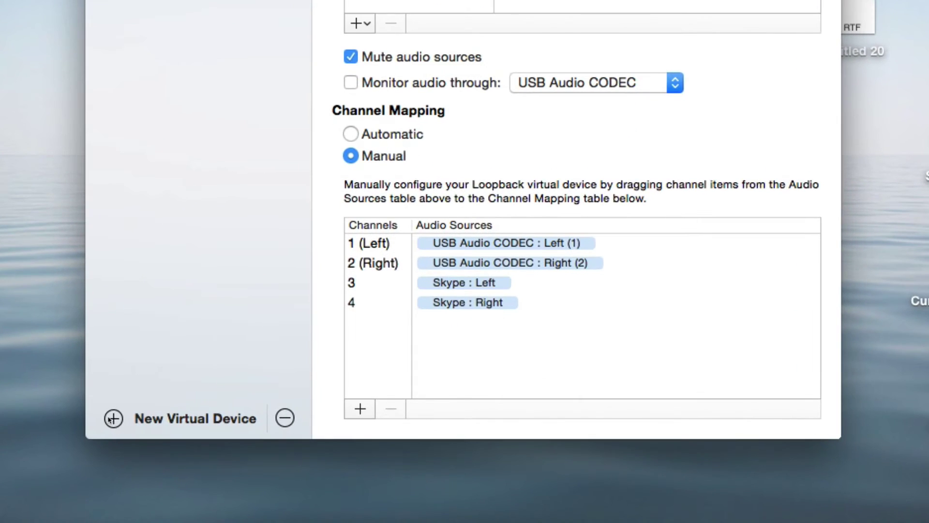
- Create a new virtual device named Loopback test and decline opening Audition's Audio Hardware preferences
{"action": "left_click", "coordinate": [212, 416]}
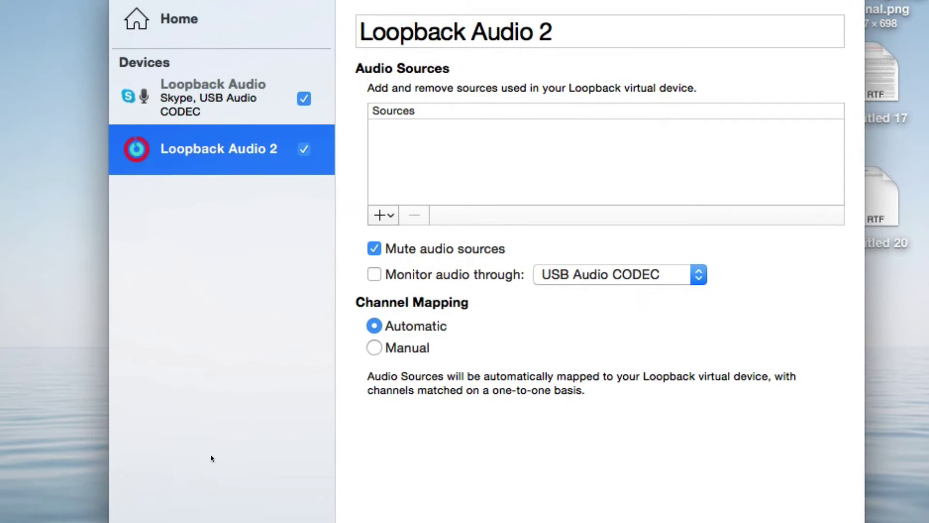
{"action": "left_click", "coordinate": [386, 31]}
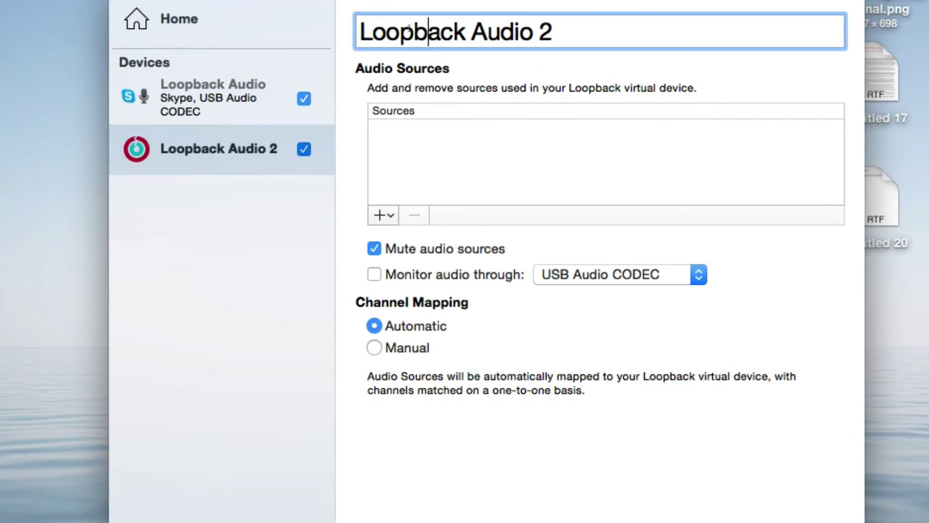
{"action": "left_click", "coordinate": [598, 31]}
{"action": "left_click_drag", "start_coordinate": [474, 31], "coordinate": [706, 34]}
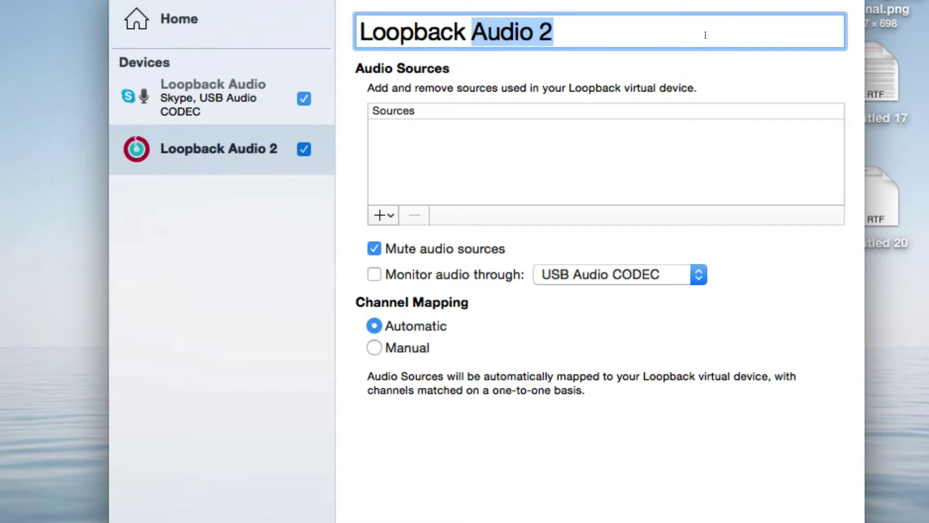
{"action": "type", "text": "test"}
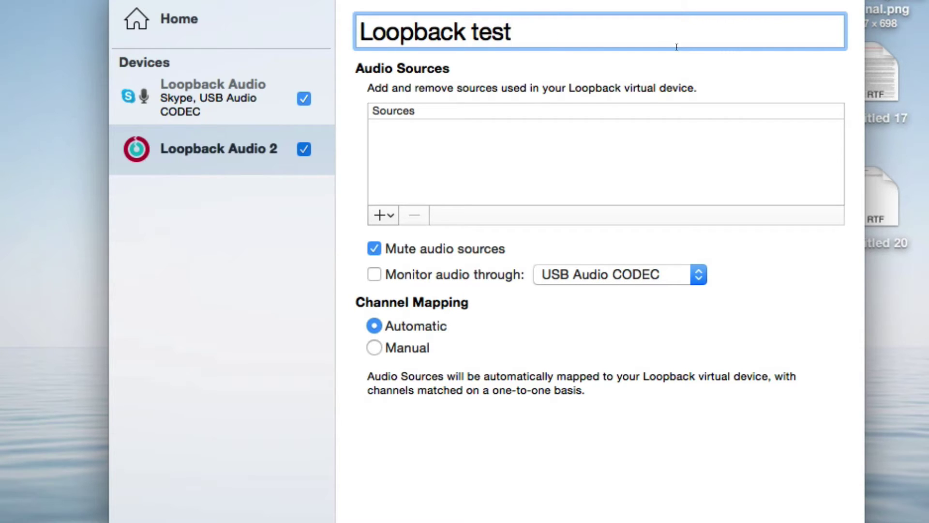
{"action": "left_click", "coordinate": [301, 230]}
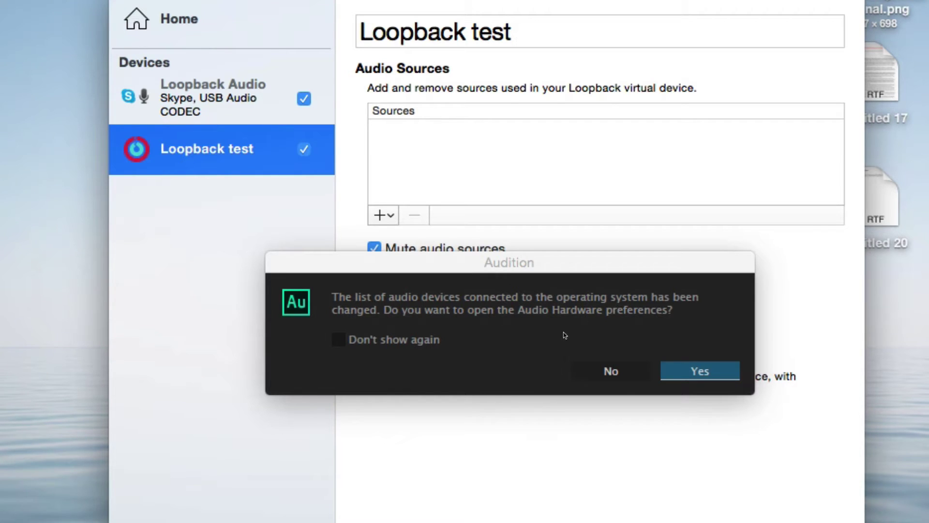
{"action": "left_click", "coordinate": [612, 372]}
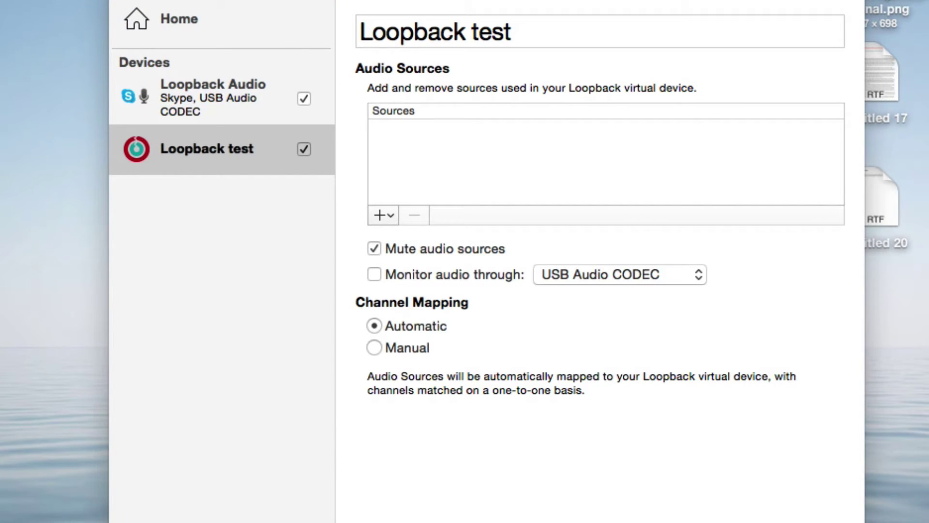
{"action": "left_click", "coordinate": [267, 2]}
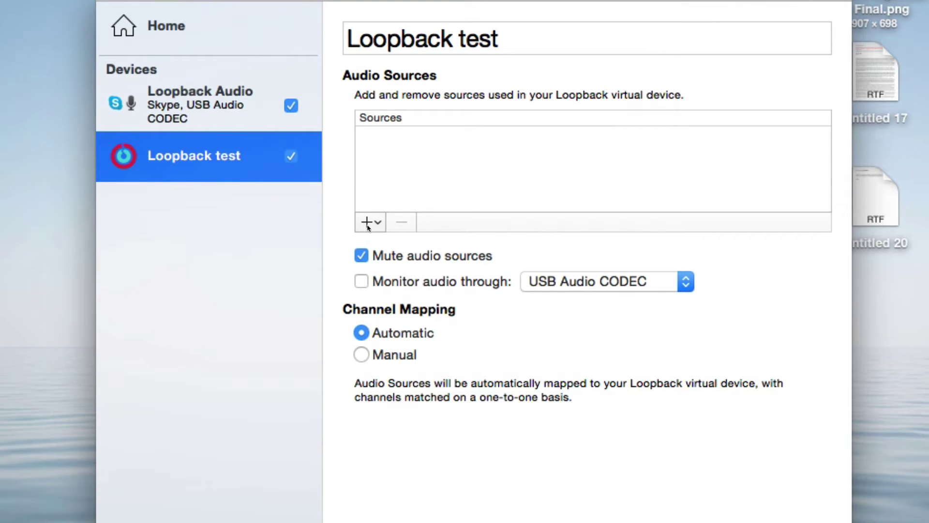
- Add USB Audio CODEC and Skype as audio sources of the Loopback test device
{"action": "left_click", "coordinate": [368, 223]}
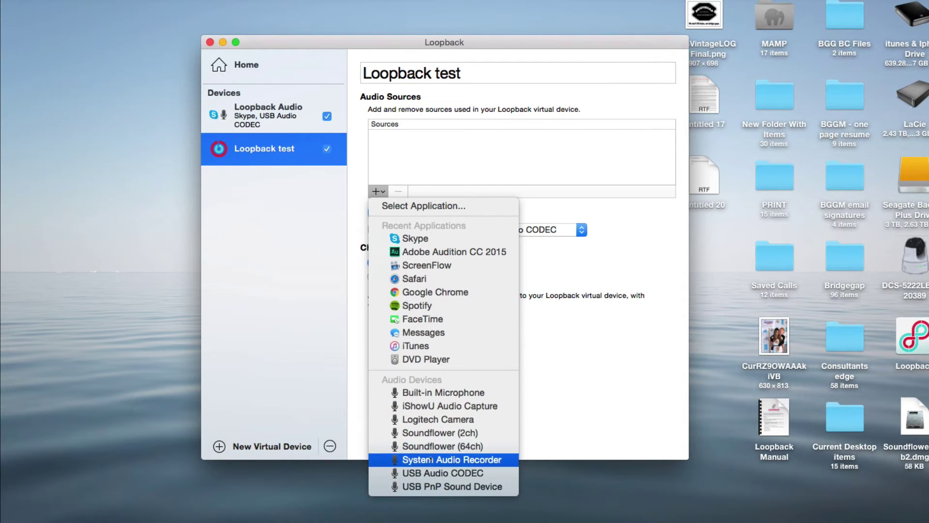
{"action": "left_click", "coordinate": [431, 472]}
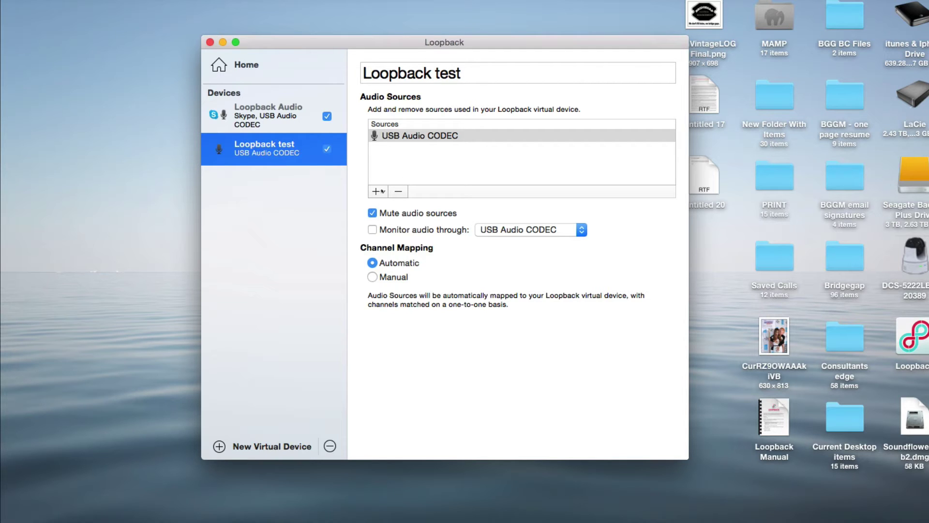
{"action": "left_click", "coordinate": [378, 191]}
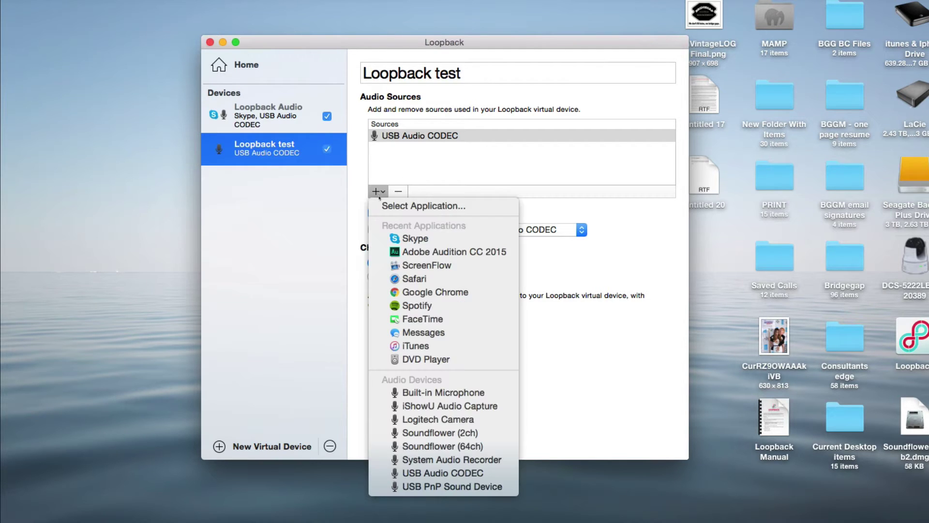
{"action": "left_click", "coordinate": [395, 240]}
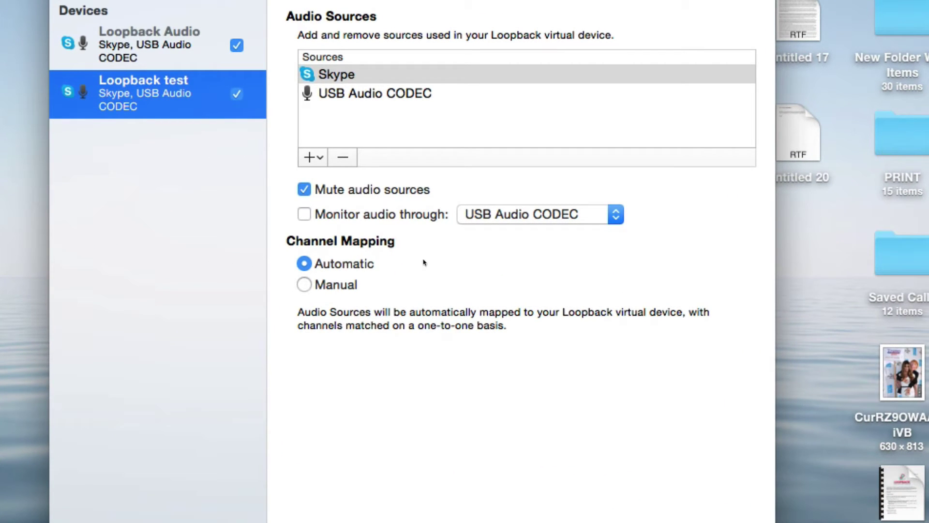
- Switch the Loopback test device to manual channel mapping and add channels 3 and 4
{"action": "left_click", "coordinate": [305, 286]}
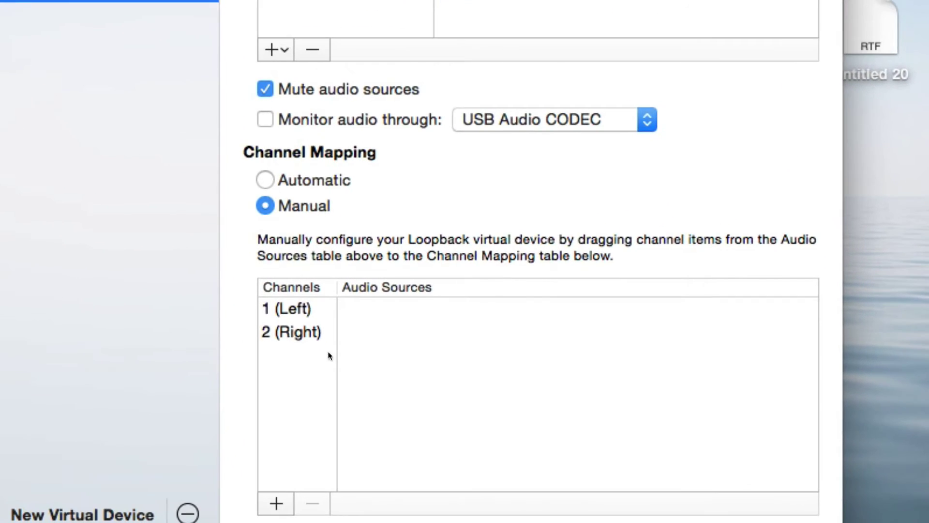
{"action": "left_click", "coordinate": [282, 503]}
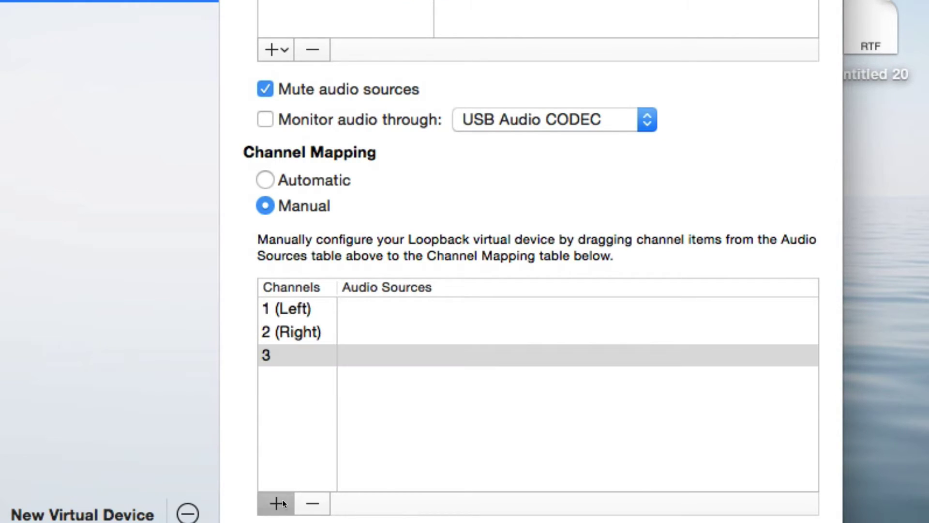
{"action": "left_click", "coordinate": [283, 502]}
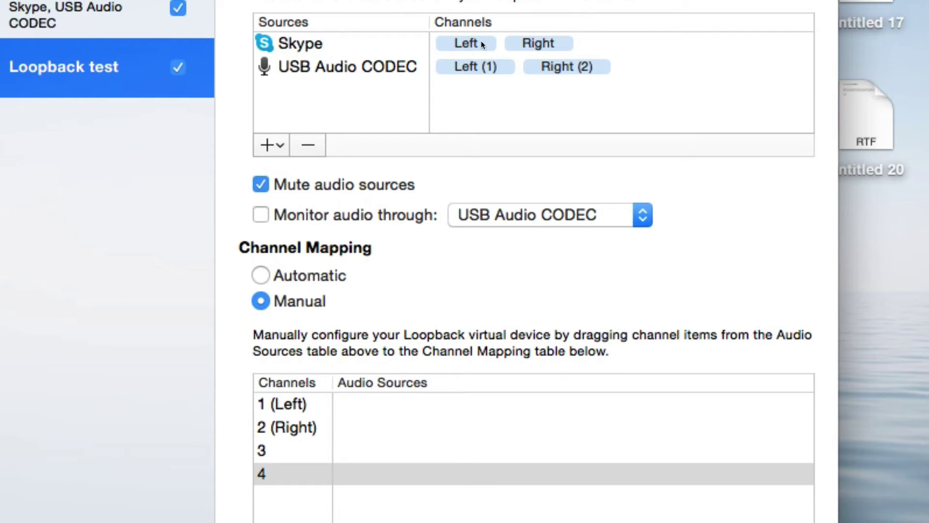
- Map the USB Audio CODEC's Left (1) and Right (2) to channels 1 and 2 of the Loopback test device
{"action": "left_click_drag", "start_coordinate": [476, 43], "coordinate": [357, 402]}
{"action": "left_click", "coordinate": [545, 64]}
{"action": "left_click_drag", "start_coordinate": [544, 62], "coordinate": [388, 432]}
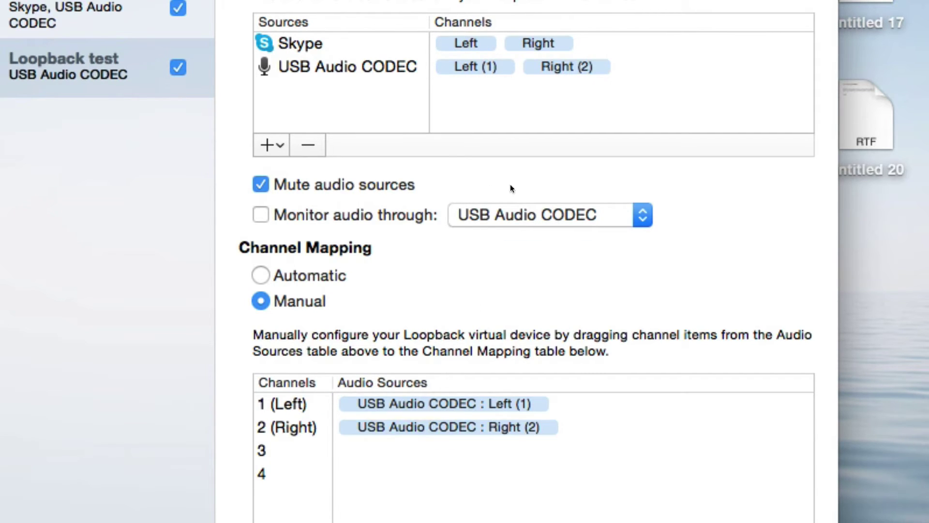
- Map Skype's Left and Right to channels 3 and 4 of the Loopback test device
{"action": "left_click_drag", "start_coordinate": [467, 42], "coordinate": [385, 450]}
{"action": "left_click", "coordinate": [547, 42]}
{"action": "left_click_drag", "start_coordinate": [547, 43], "coordinate": [382, 473]}
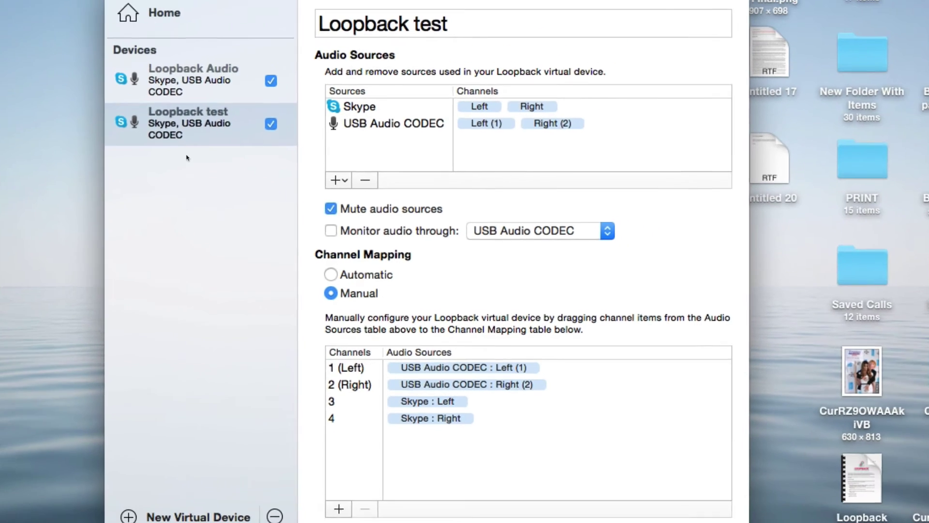
- Delete the Loopback test virtual device
{"action": "left_click", "coordinate": [129, 75]}
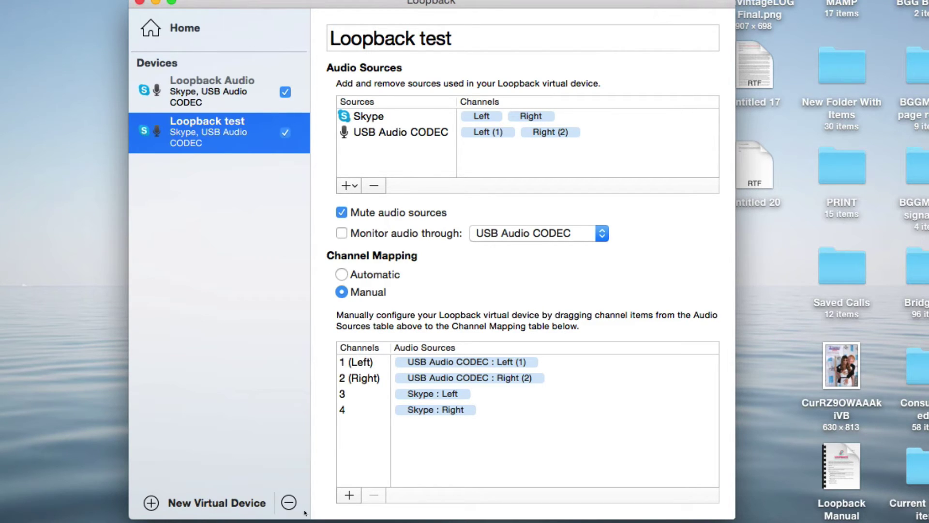
{"action": "left_click", "coordinate": [289, 503]}
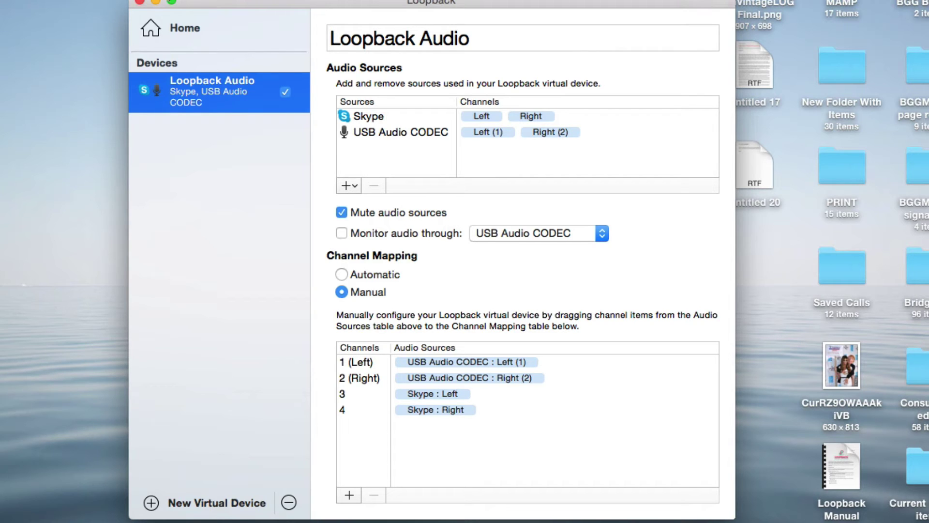
- Quit Loopback and decline opening Audition's Audio Hardware preferences
{"action": "left_click", "coordinate": [140, 2]}
{"action": "left_click", "coordinate": [52, 6]}
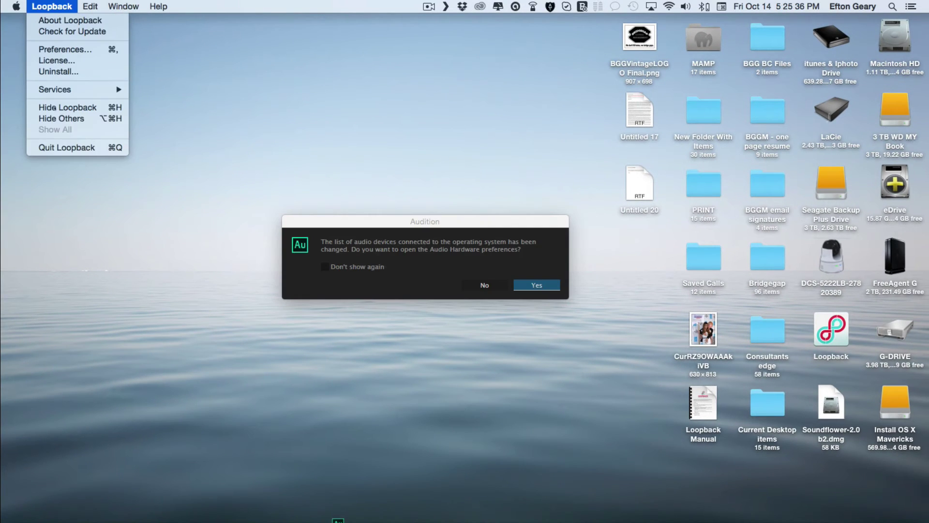
{"action": "left_click", "coordinate": [53, 147]}
{"action": "left_click", "coordinate": [474, 285]}
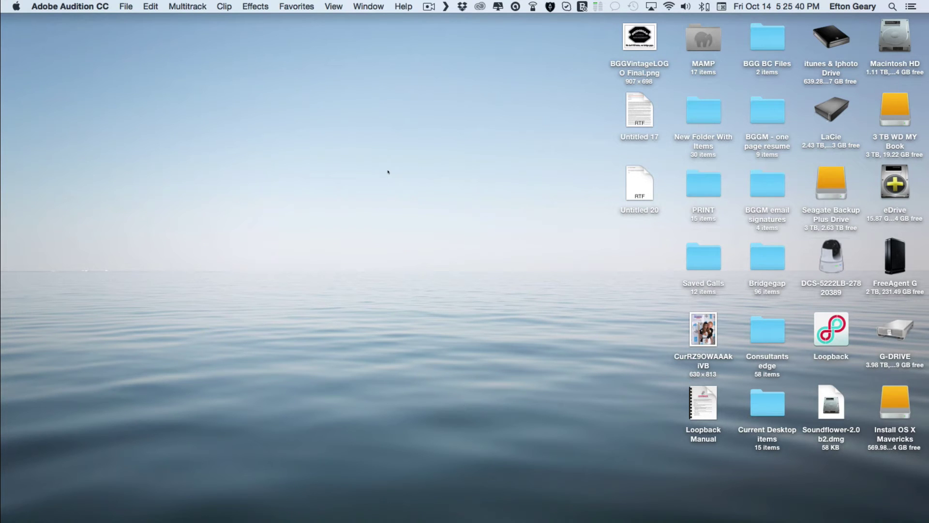
- Switch to Skype and review the microphone, ringing and speaker devices in its Audio/Video preferences, then put Skype away
{"action": "mouse_move", "coordinate": [201, 510]}
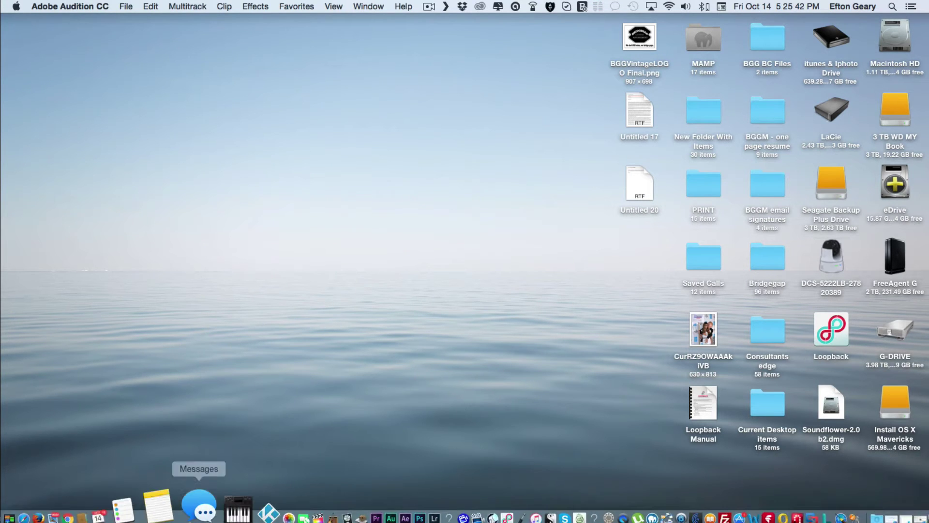
{"action": "left_click", "coordinate": [512, 503]}
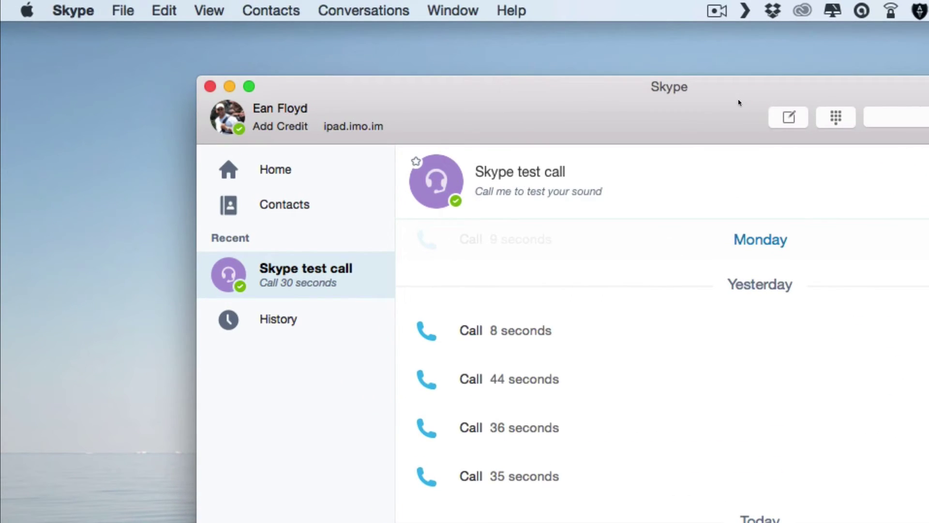
{"action": "left_click_drag", "start_coordinate": [442, 59], "coordinate": [437, 75]}
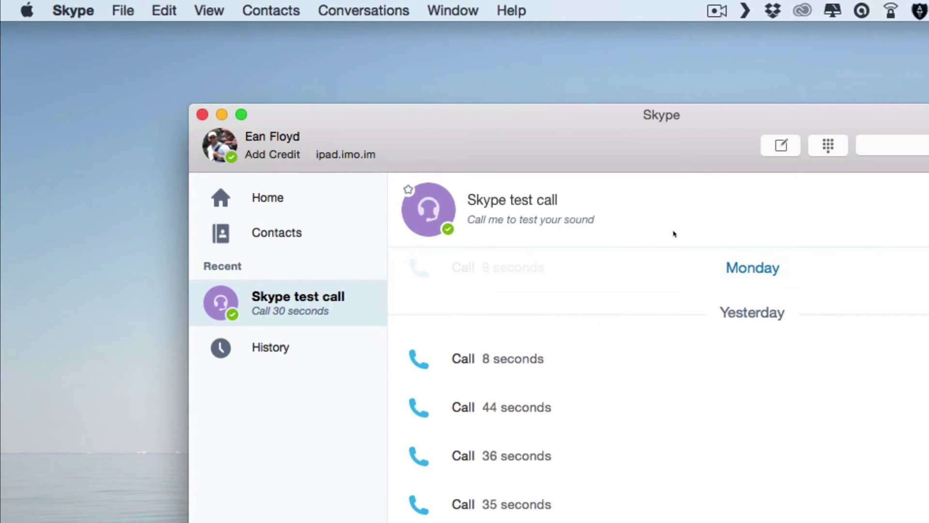
{"action": "left_click_drag", "start_coordinate": [560, 161], "coordinate": [537, 238]}
{"action": "left_click", "coordinate": [73, 11]}
{"action": "left_click", "coordinate": [101, 64]}
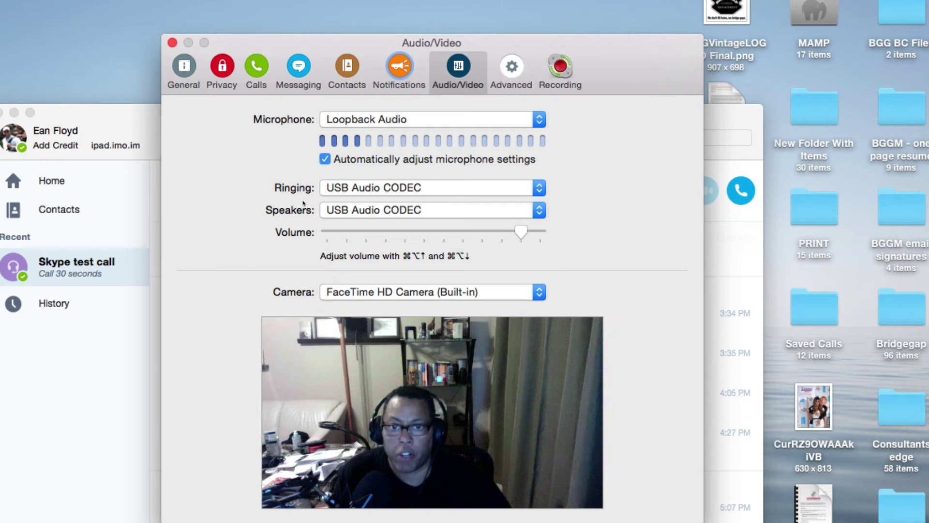
{"action": "left_click", "coordinate": [171, 43]}
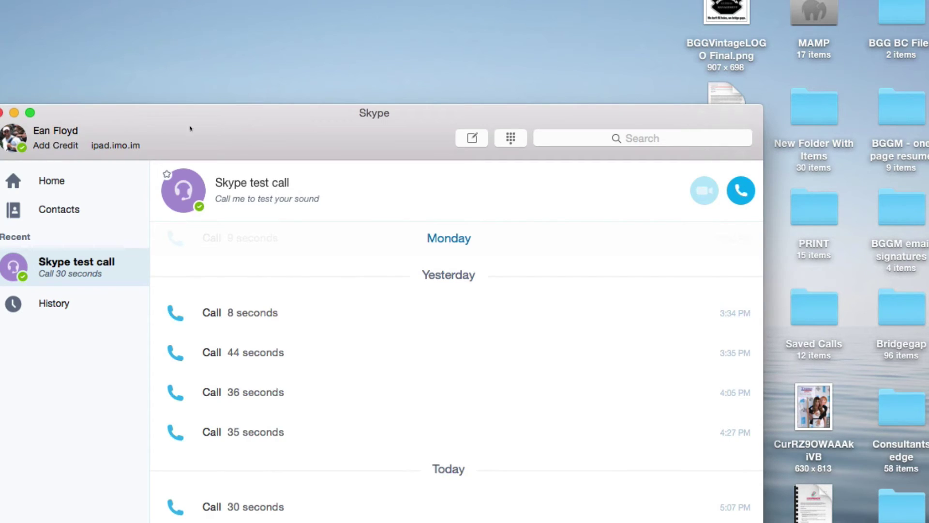
{"action": "left_click", "coordinate": [15, 112]}
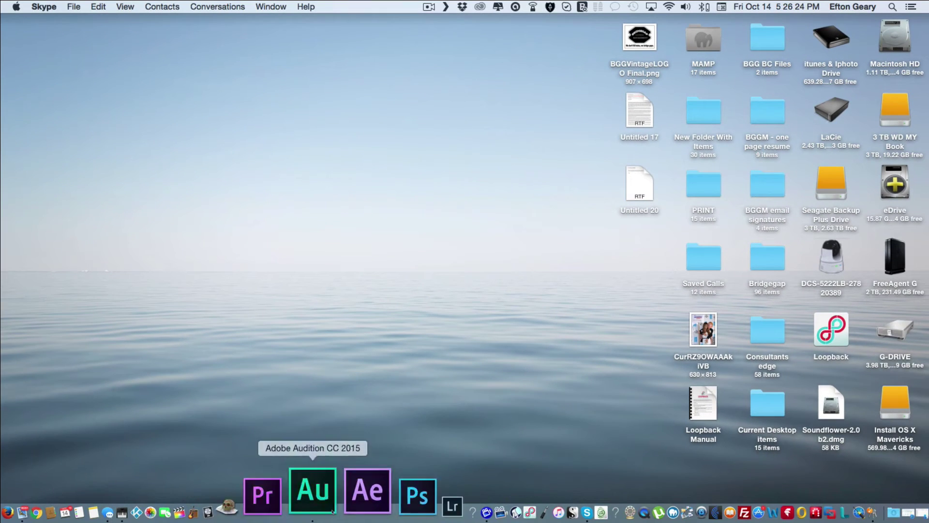
- Switch to Adobe Audition and review the default input and output devices in its Audio Hardware preferences
{"action": "left_click", "coordinate": [333, 502]}
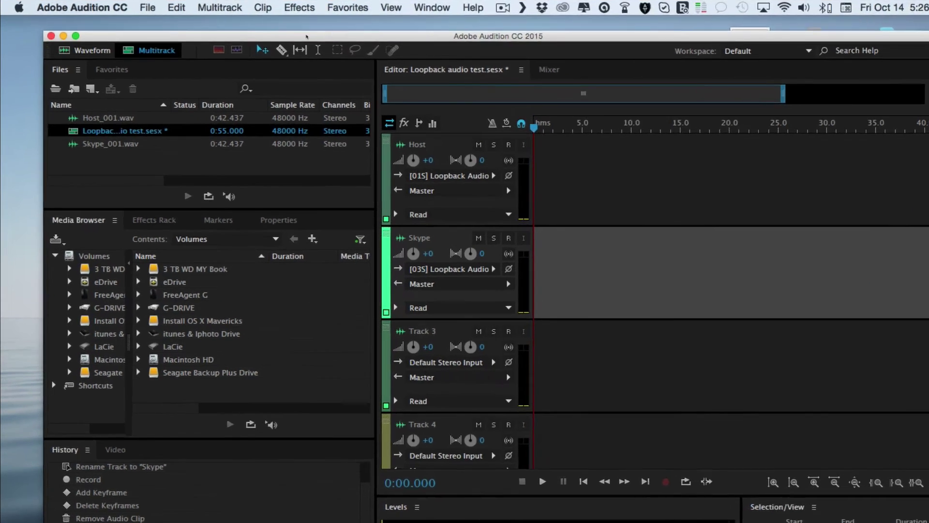
{"action": "left_click", "coordinate": [69, 6]}
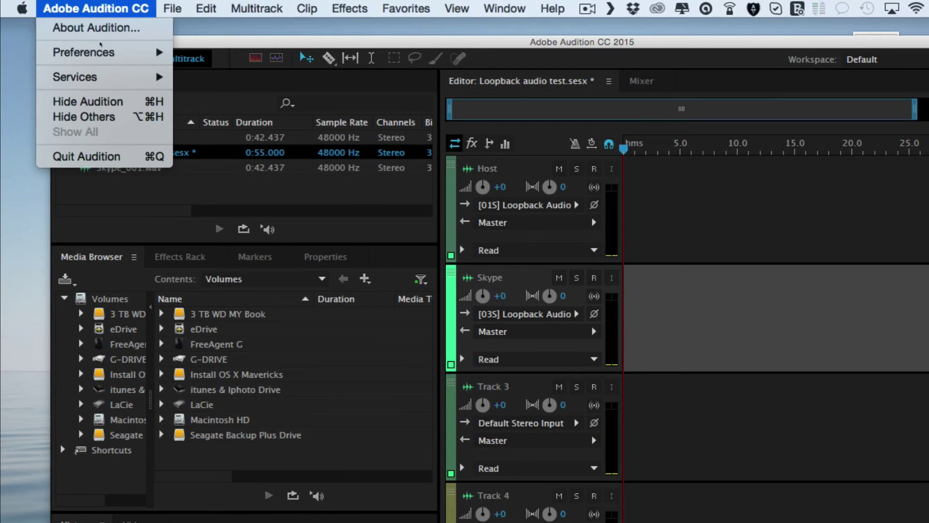
{"action": "mouse_move", "coordinate": [104, 51]}
{"action": "left_click", "coordinate": [261, 111]}
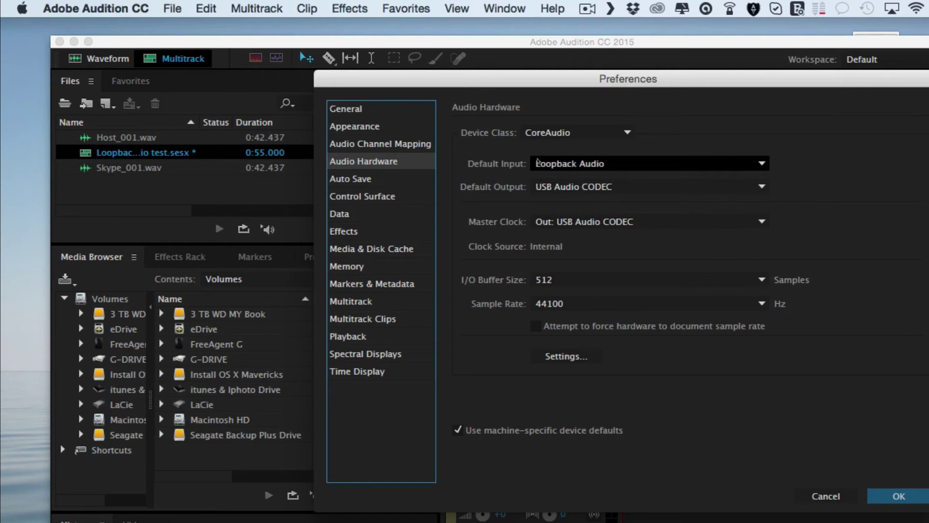
{"action": "left_click", "coordinate": [627, 166]}
{"action": "left_click", "coordinate": [627, 166]}
{"action": "left_click", "coordinate": [627, 167]}
{"action": "left_click", "coordinate": [798, 172]}
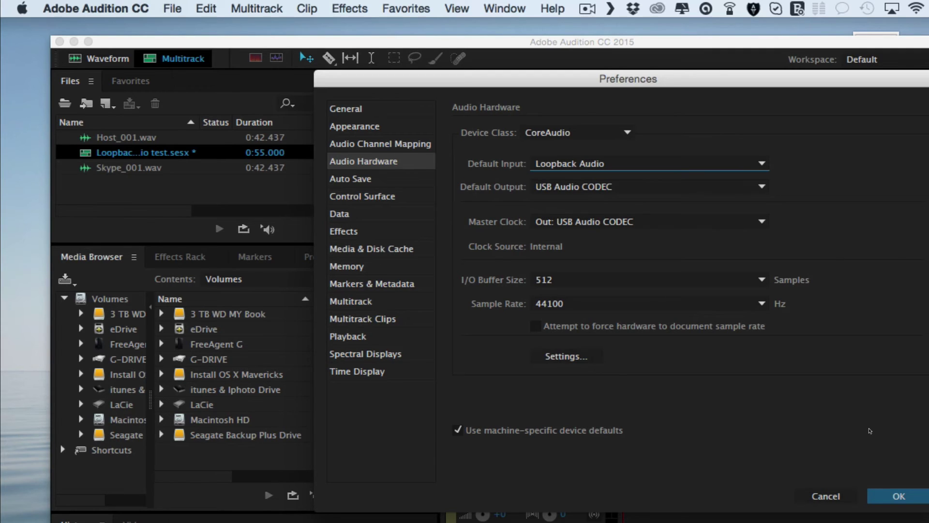
{"action": "left_click", "coordinate": [903, 496]}
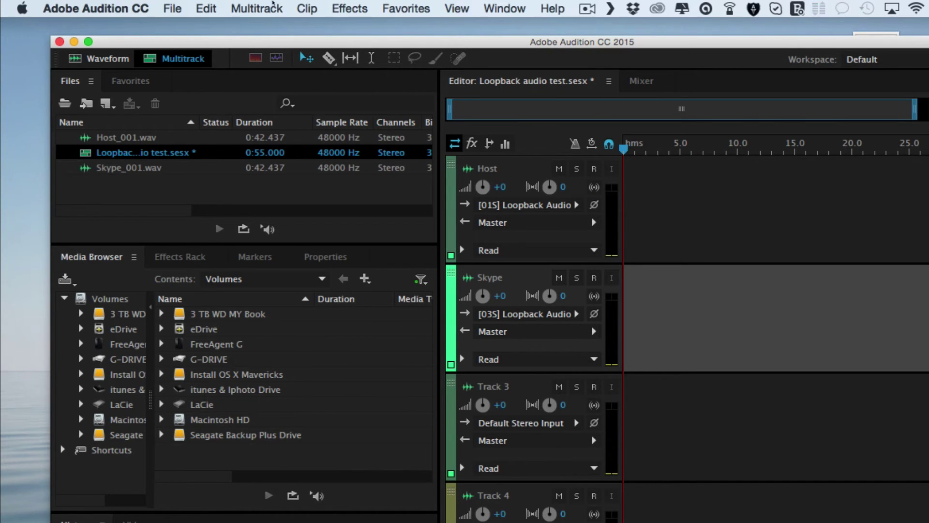
{"action": "left_click", "coordinate": [174, 7]}
{"action": "mouse_move", "coordinate": [183, 28]}
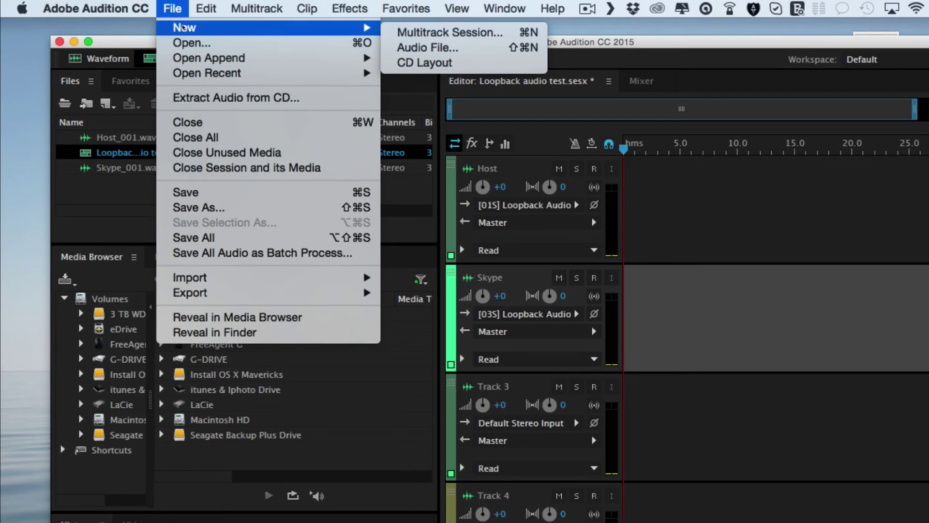
{"action": "left_click", "coordinate": [468, 32]}
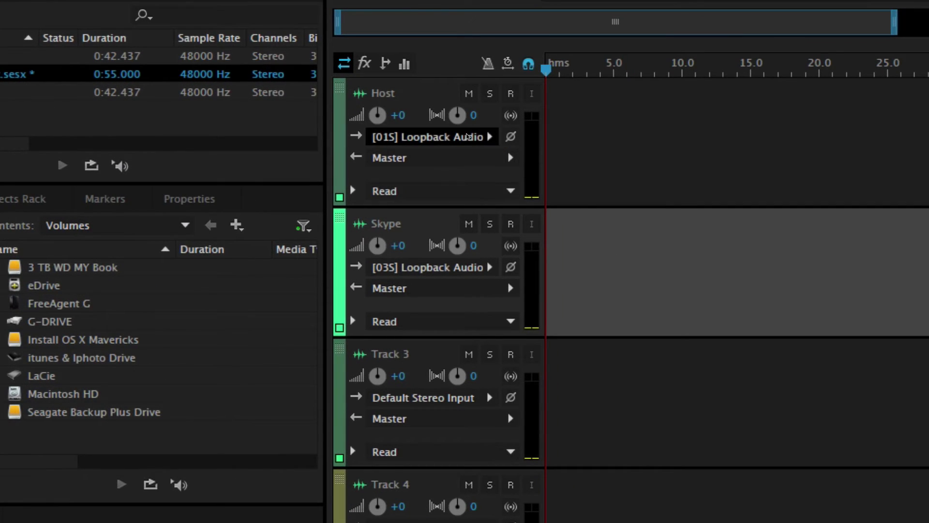
- Clear the input assignments of the Host and Skype tracks by setting both to None
{"action": "left_click", "coordinate": [468, 136]}
{"action": "left_click", "coordinate": [527, 143]}
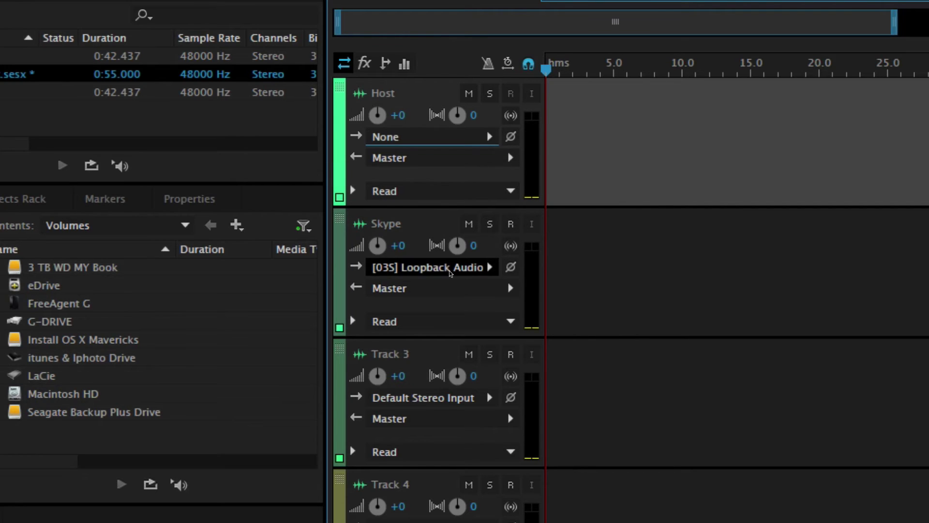
{"action": "left_click", "coordinate": [450, 272]}
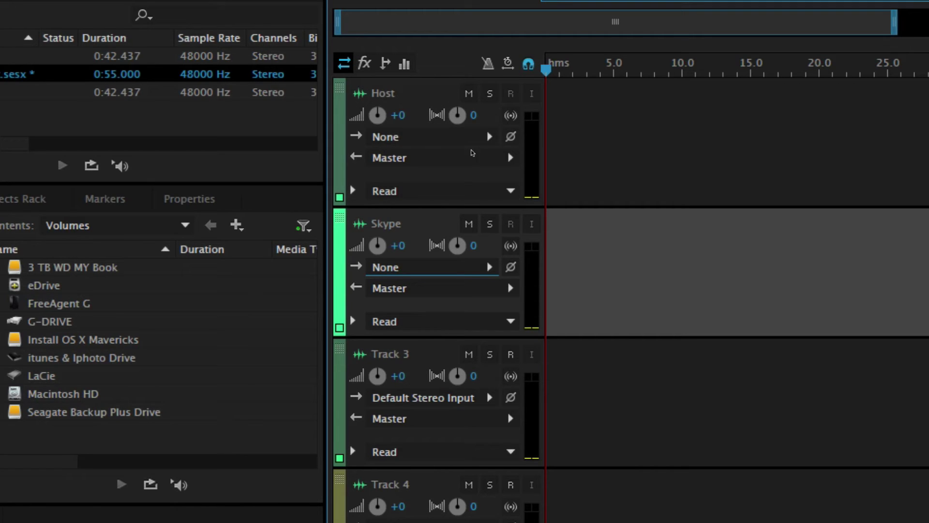
- Set the Host track's input to the stereo source [01S] Loopback Audio: In 1
{"action": "left_click", "coordinate": [487, 137]}
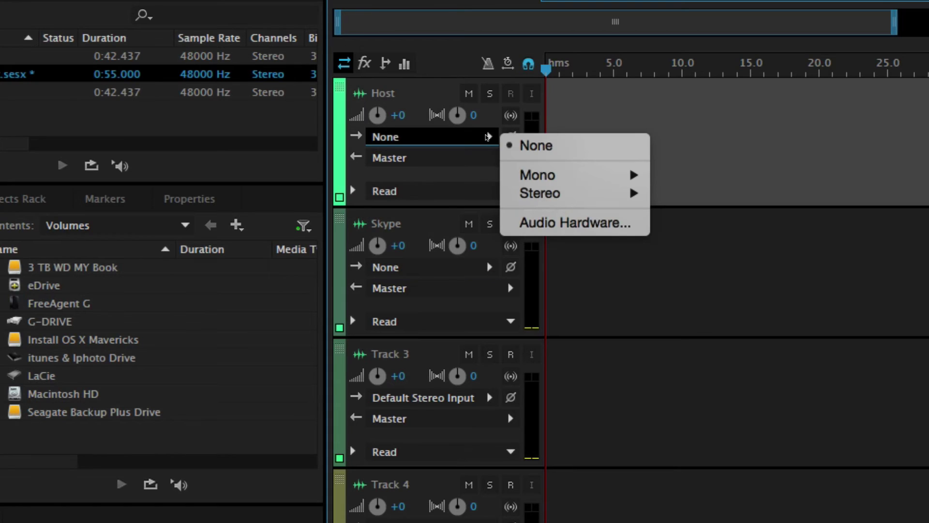
{"action": "mouse_move", "coordinate": [563, 170]}
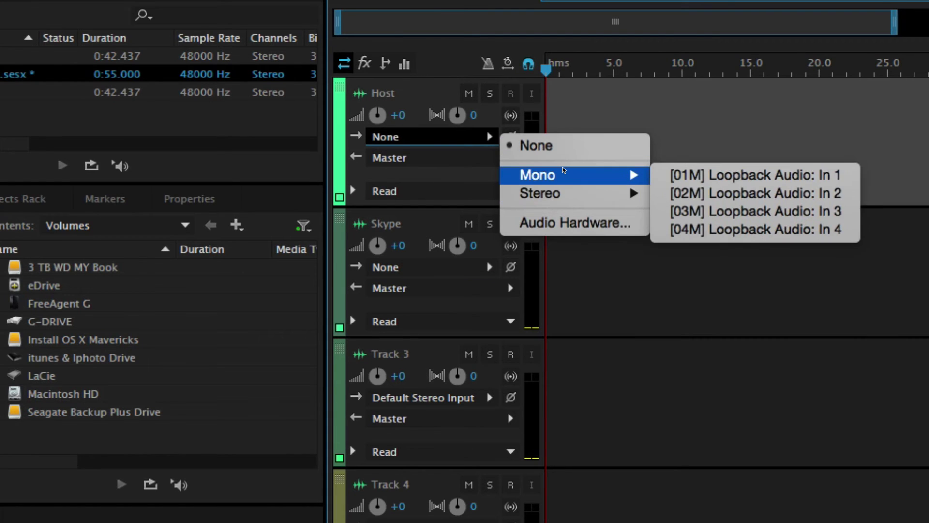
{"action": "mouse_move", "coordinate": [549, 194]}
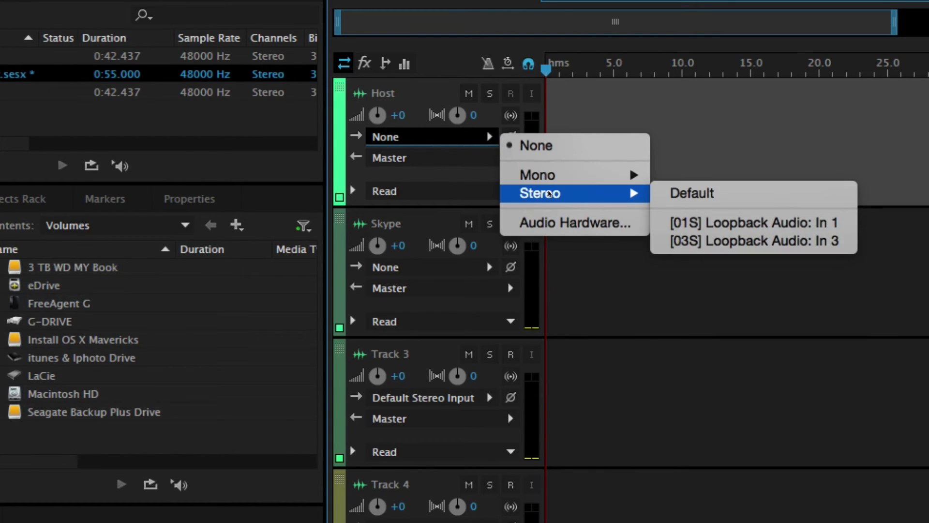
{"action": "left_click", "coordinate": [729, 226]}
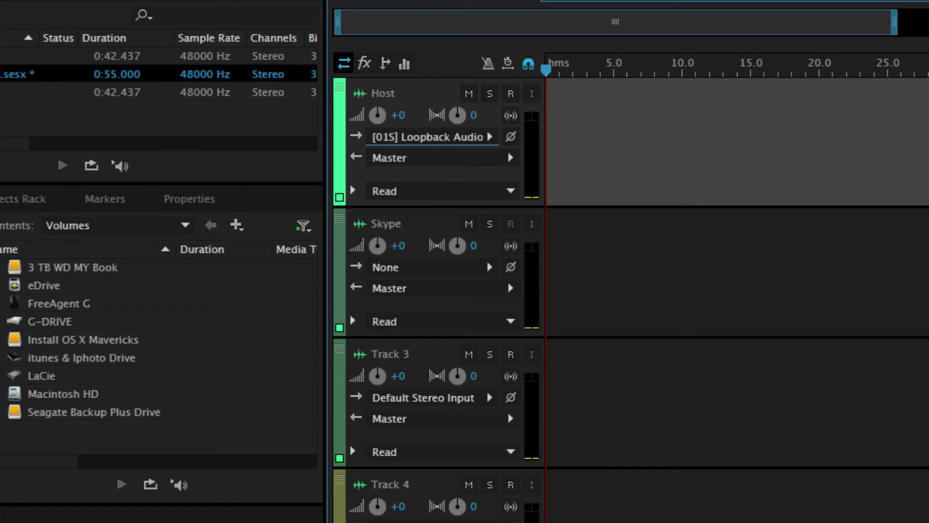
- Check the channel mapping in Loopback and set the Skype track's input in Audition to stereo [03S] Loopback Audio: In 3
{"action": "key", "text": "super+Tab"}
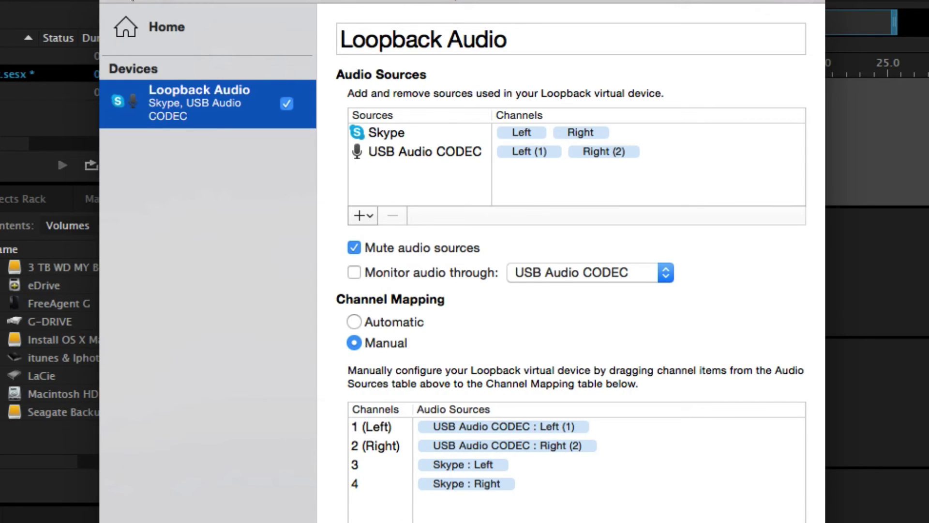
{"action": "key", "text": "super+Tab"}
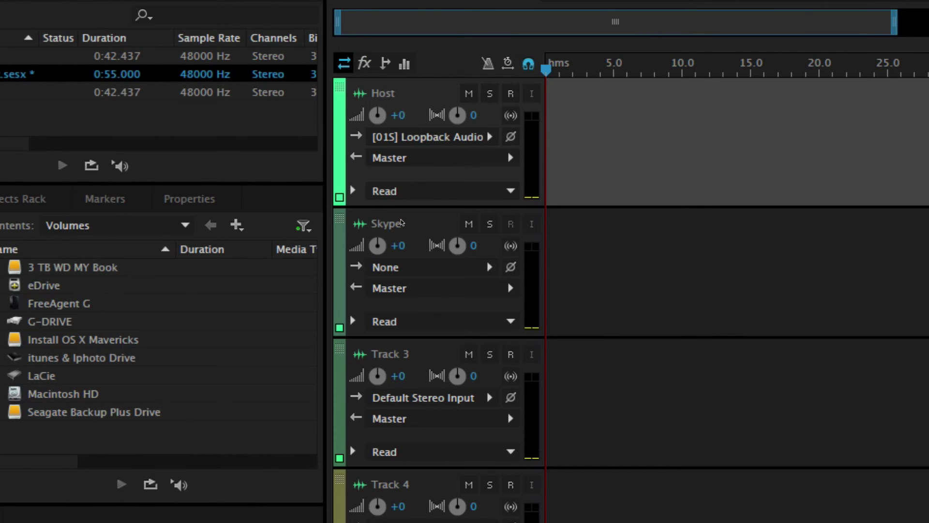
{"action": "left_click", "coordinate": [466, 272]}
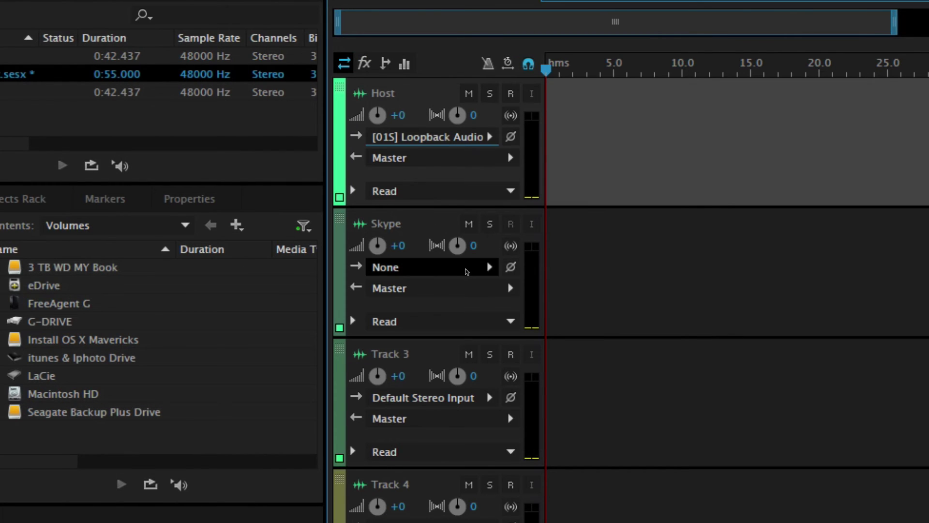
{"action": "left_click", "coordinate": [482, 267]}
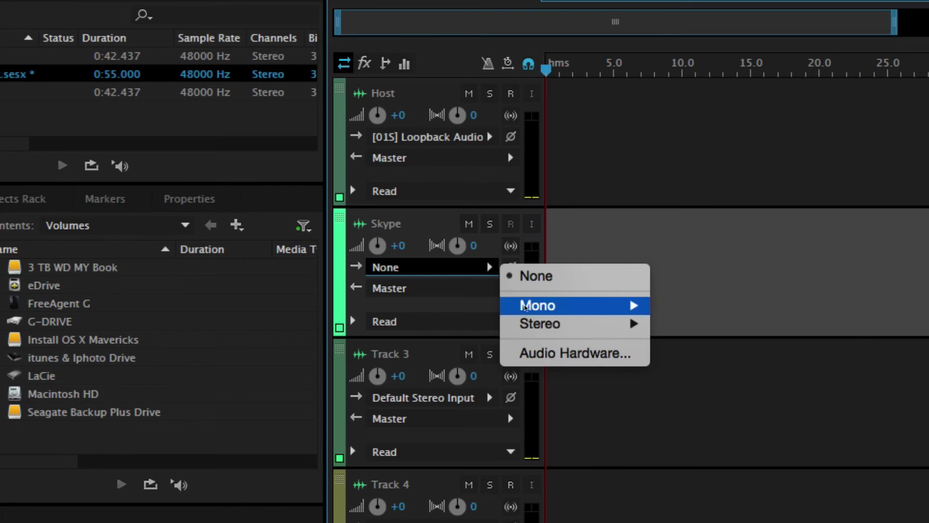
{"action": "mouse_move", "coordinate": [555, 329]}
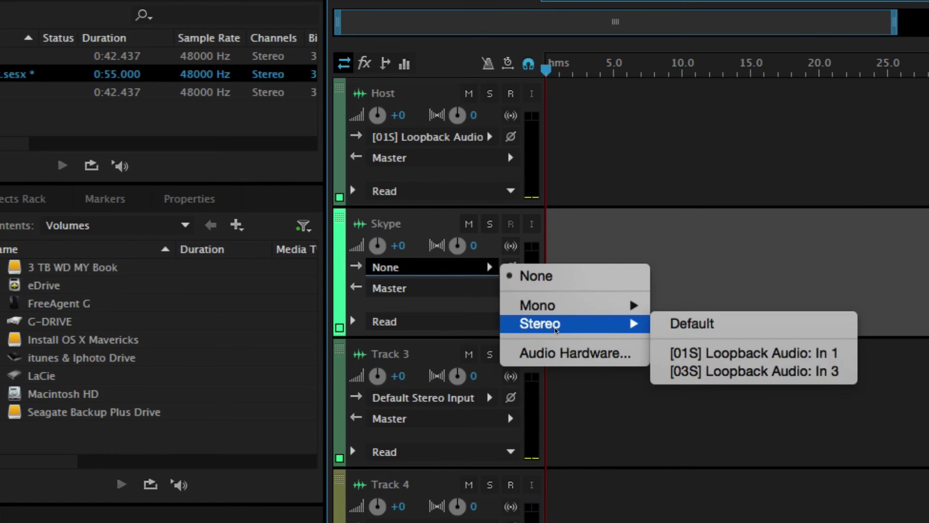
{"action": "left_click", "coordinate": [722, 373]}
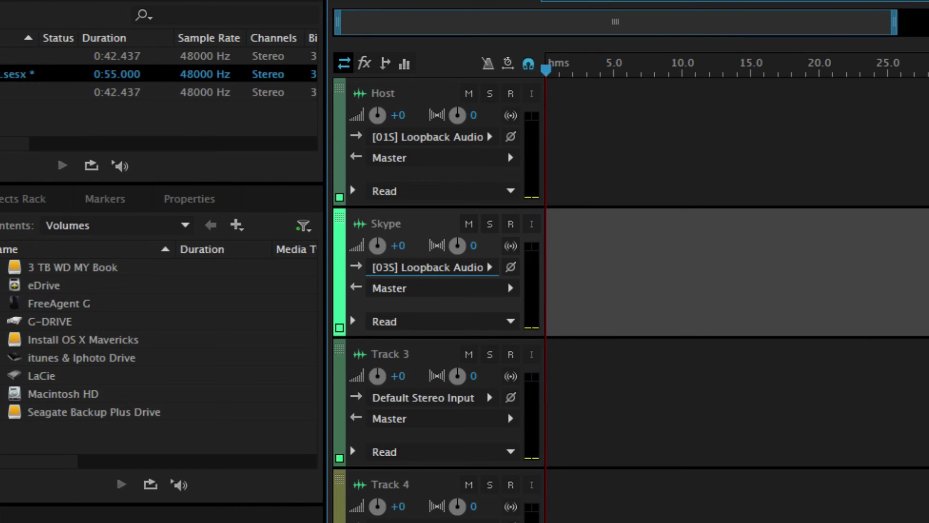
- Arm the Host and Skype tracks for recording and turn on input monitoring for the Skype track
{"action": "left_click", "coordinate": [510, 97]}
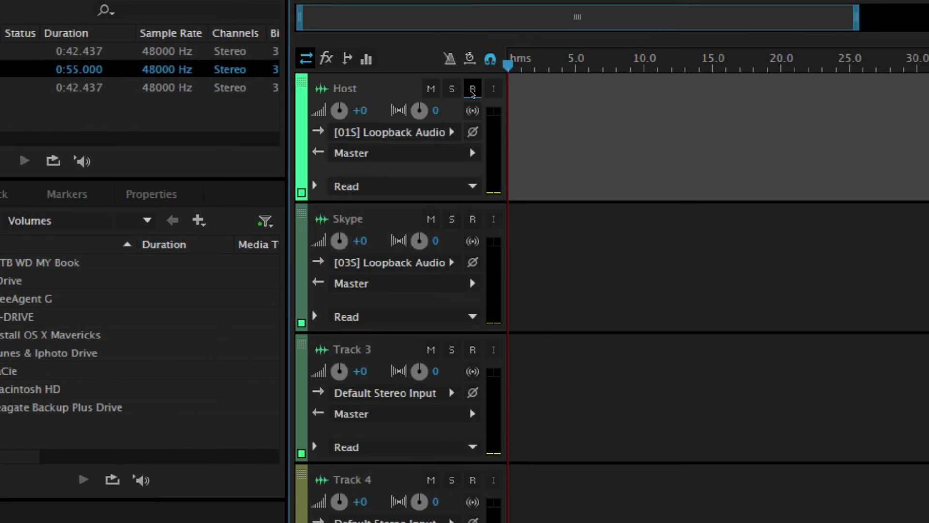
{"action": "left_click", "coordinate": [473, 90]}
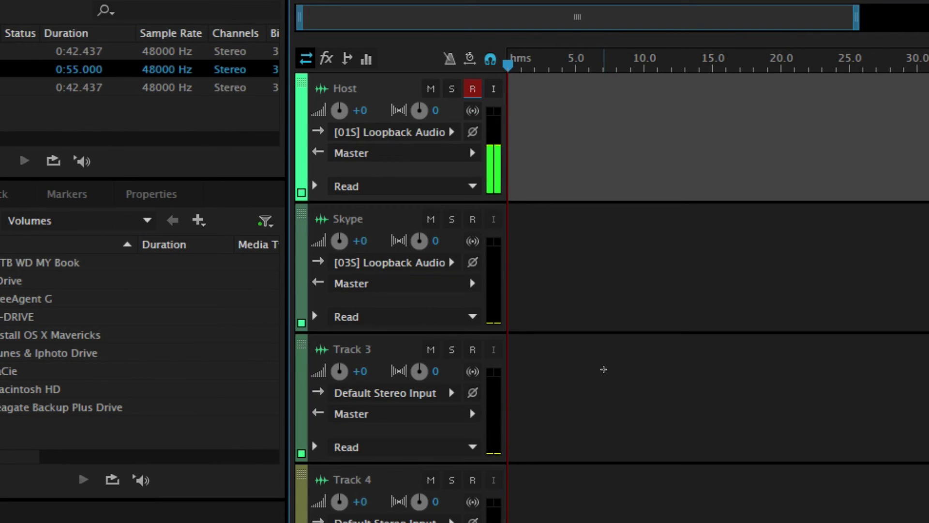
{"action": "left_click", "coordinate": [474, 223]}
{"action": "left_click", "coordinate": [493, 223]}
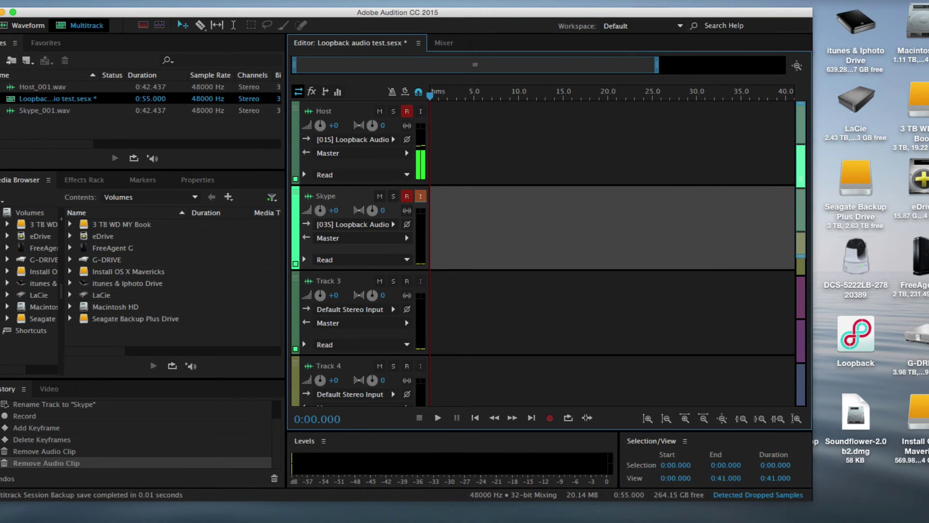
- Switch to Skype, place its window below the Host and Skype tracks, and search for "echo 1" to open the Skype test call contact
{"action": "mouse_move", "coordinate": [213, 506]}
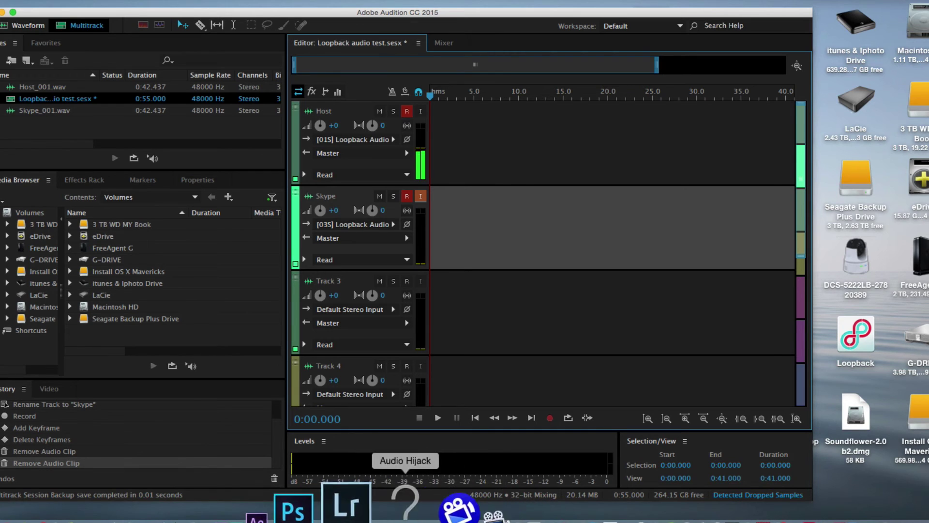
{"action": "left_click", "coordinate": [513, 498]}
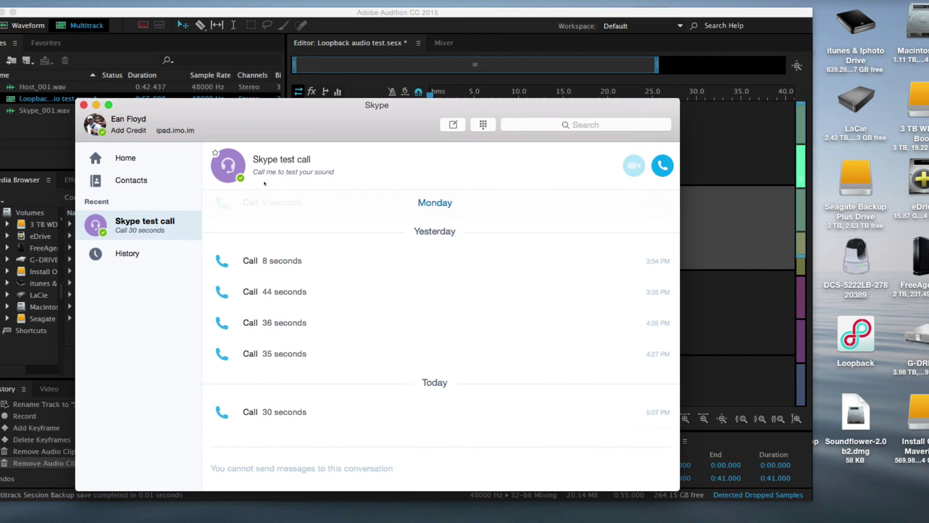
{"action": "left_click_drag", "start_coordinate": [259, 140], "coordinate": [326, 472]}
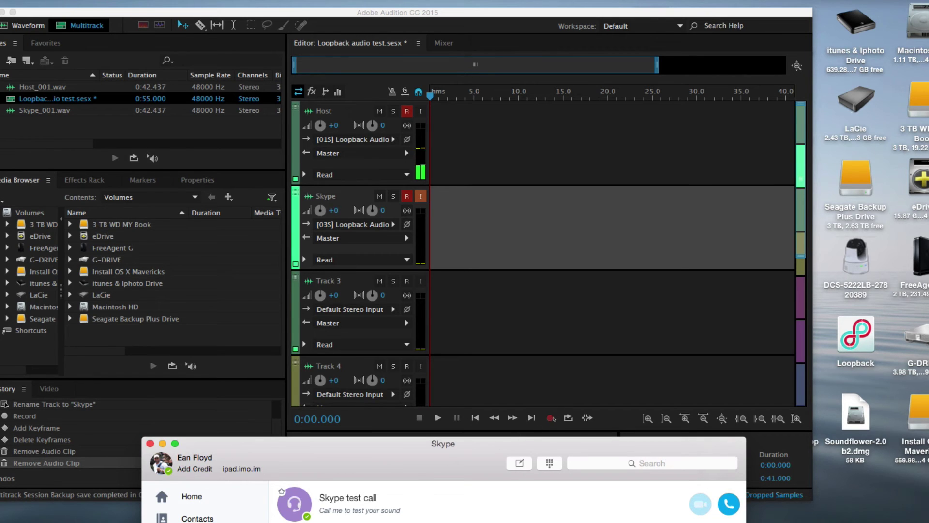
{"action": "left_click_drag", "start_coordinate": [491, 472], "coordinate": [395, 253]}
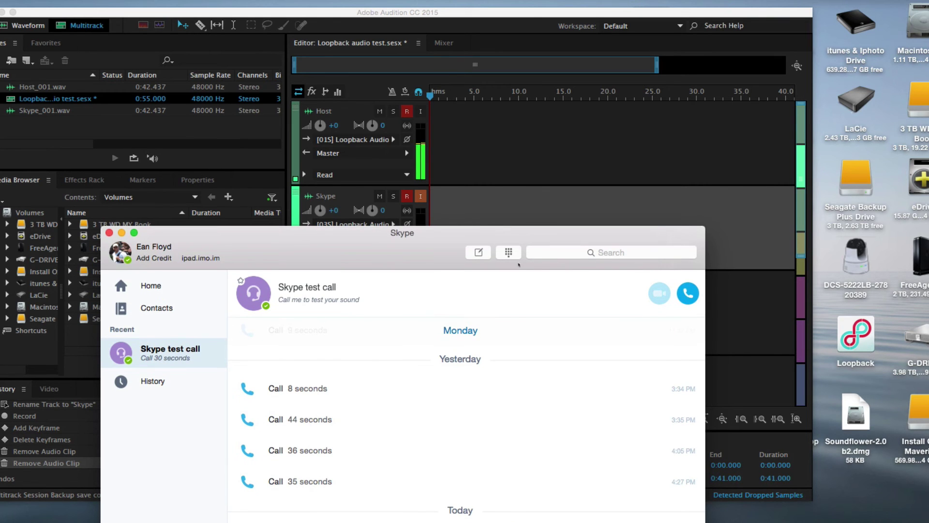
{"action": "left_click", "coordinate": [585, 252]}
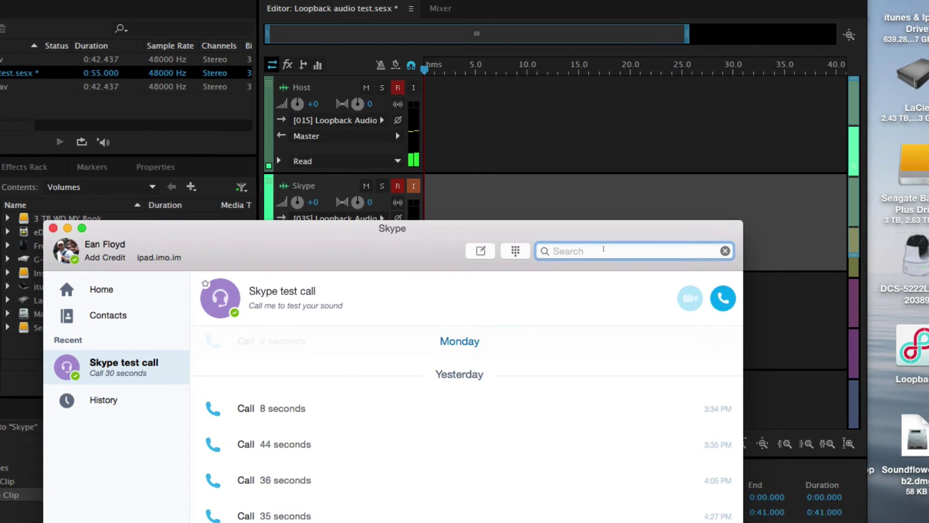
{"action": "type", "text": "echo"}
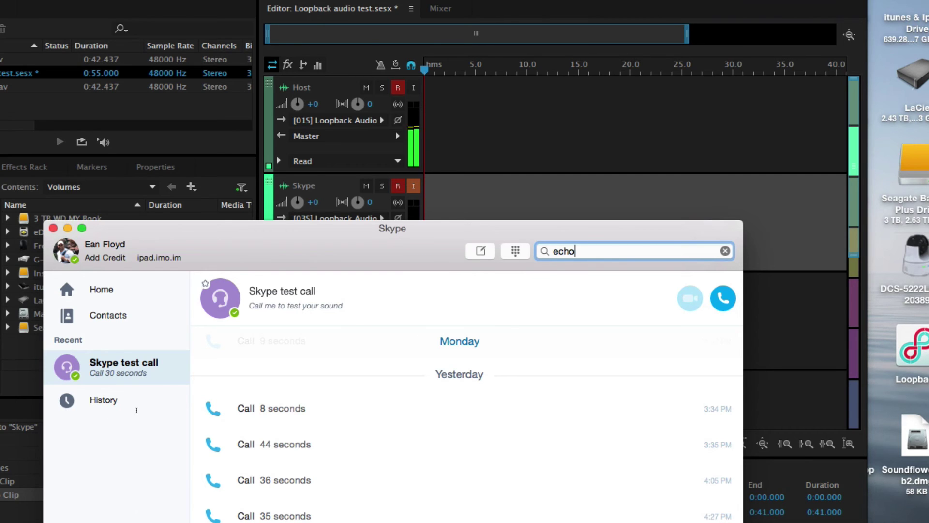
{"action": "left_click_drag", "start_coordinate": [212, 235], "coordinate": [220, 295]}
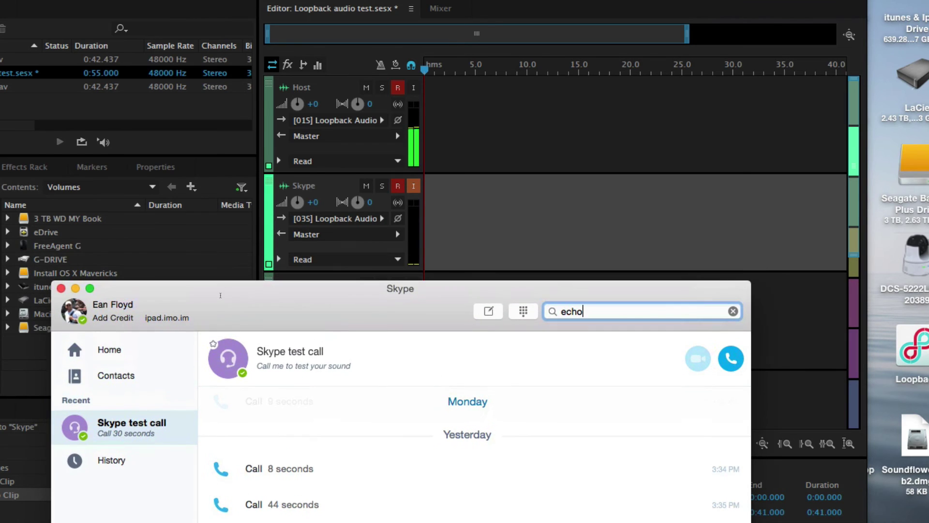
{"action": "type", "text": "1"}
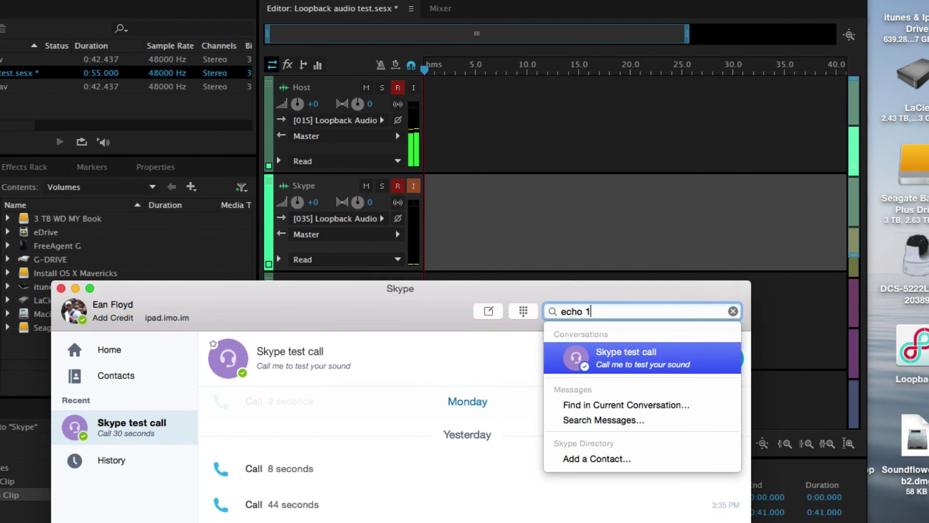
{"action": "left_click", "coordinate": [632, 358]}
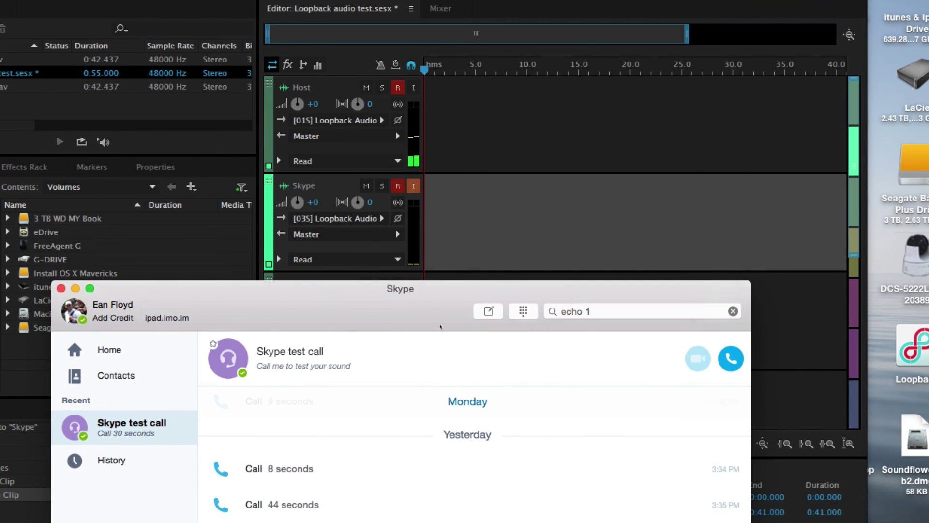
- Start recording the armed tracks in Audition and place a call to the Skype test call contact
{"action": "double_click", "coordinate": [361, 295]}
{"action": "left_click_drag", "start_coordinate": [288, 238], "coordinate": [345, 522]}
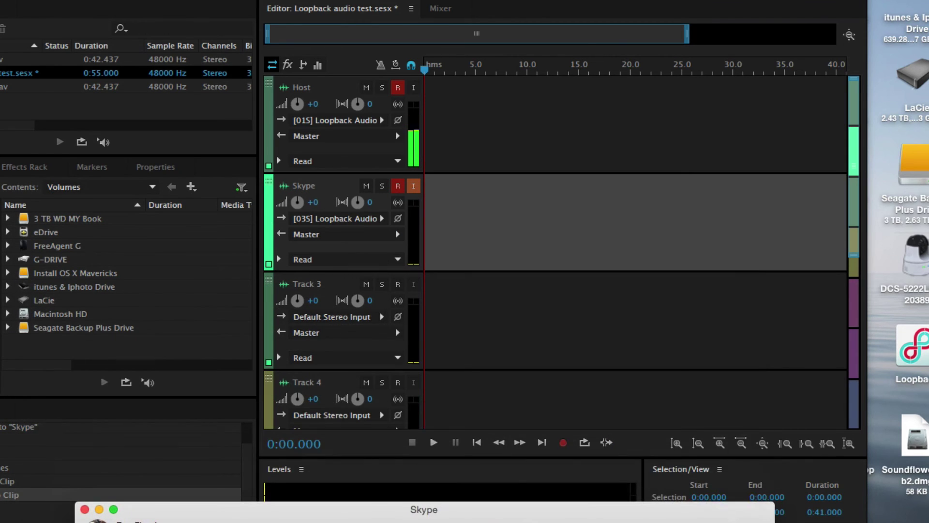
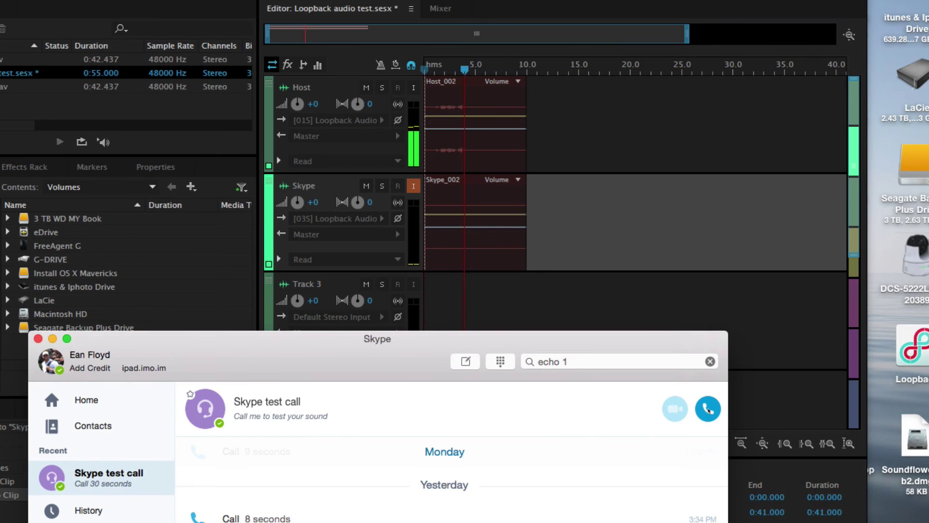
{"action": "left_click", "coordinate": [707, 410]}
- Minimize the Call Recorder window and move the Skype window lower so the recording tracks stay uncovered
{"action": "left_click_drag", "start_coordinate": [367, 340], "coordinate": [412, 422]}
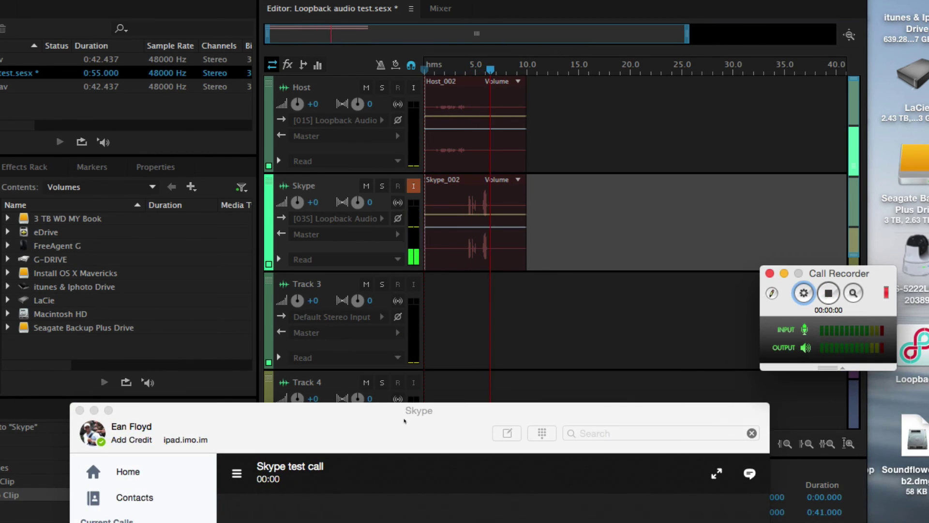
{"action": "left_click", "coordinate": [783, 274]}
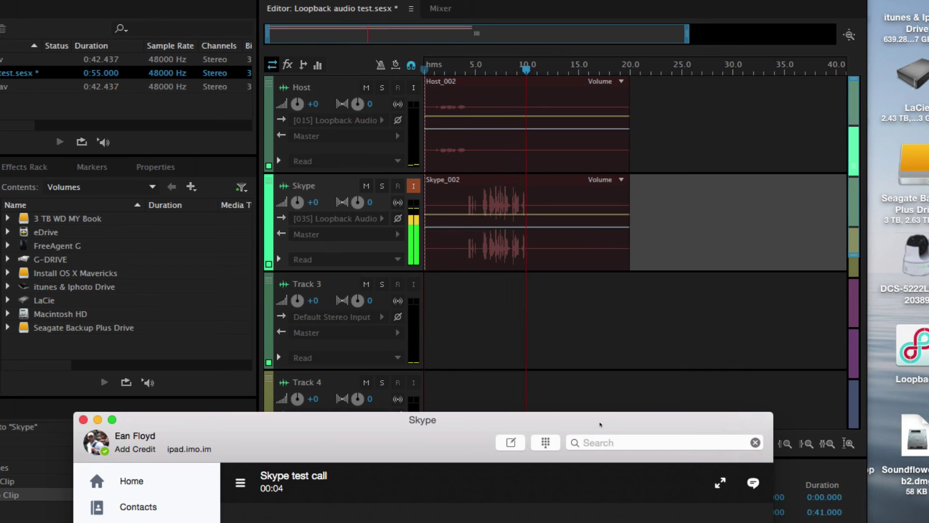
{"action": "left_click_drag", "start_coordinate": [600, 424], "coordinate": [598, 463]}
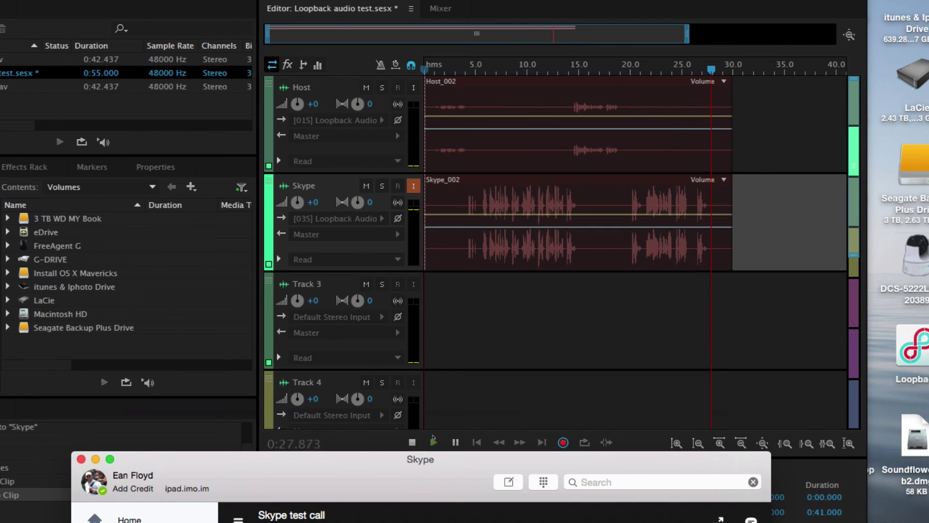
- Move Skype out of the way and stop the recording in Audition
{"action": "left_click_drag", "start_coordinate": [365, 463], "coordinate": [436, 429]}
{"action": "left_click", "coordinate": [486, 468]}
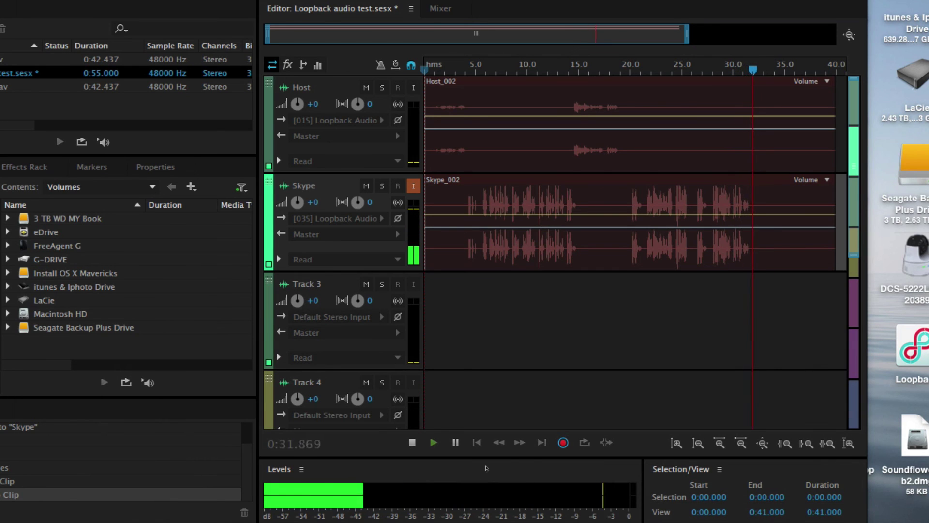
{"action": "left_click", "coordinate": [412, 443]}
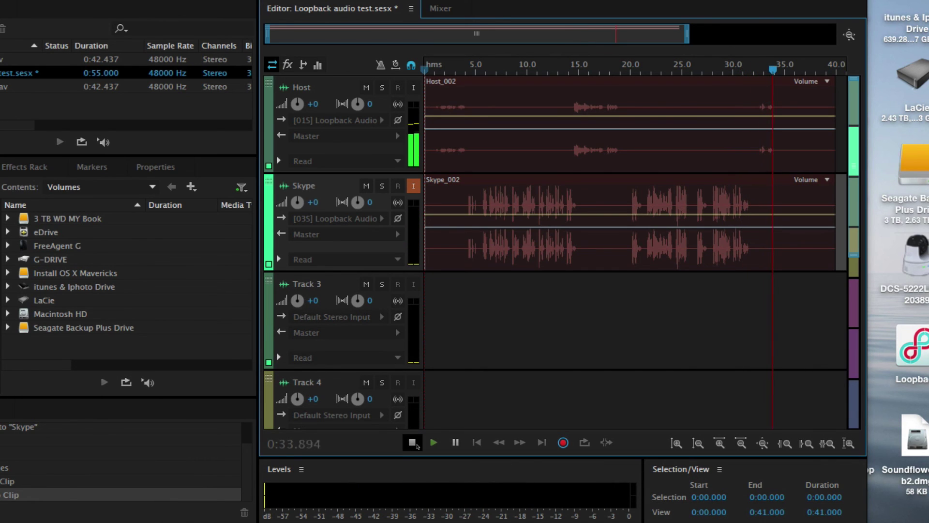
{"action": "left_click", "coordinate": [414, 443]}
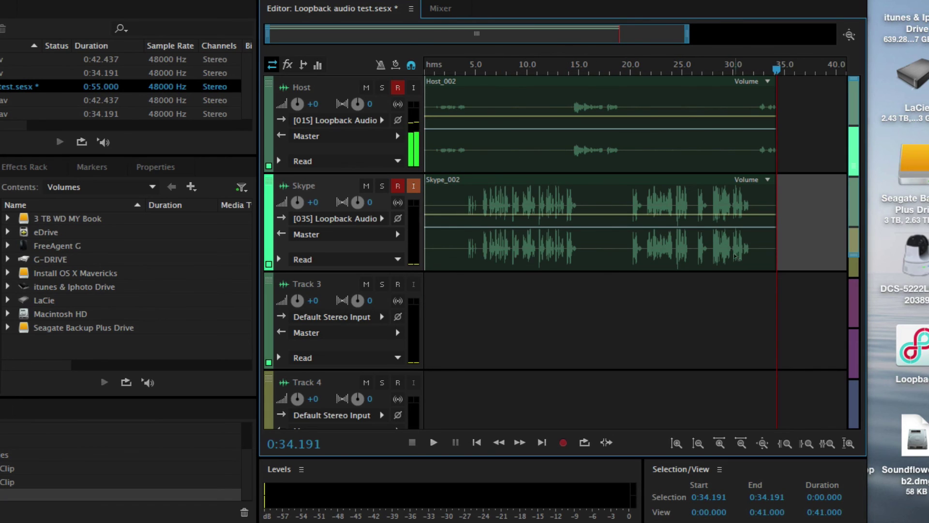
- Play the recorded Host and Skype clips from the start of the session and stop playback
{"action": "left_click_drag", "start_coordinate": [775, 69], "coordinate": [425, 70]}
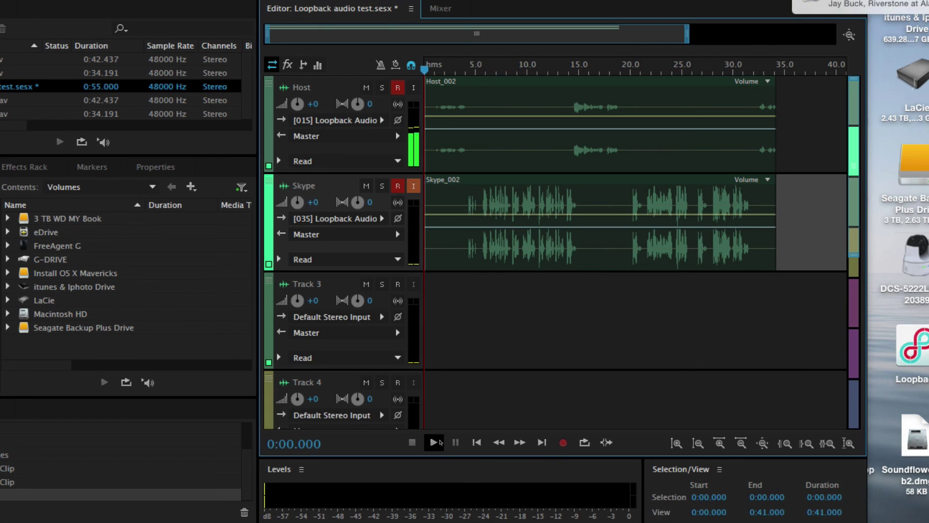
{"action": "left_click", "coordinate": [433, 443]}
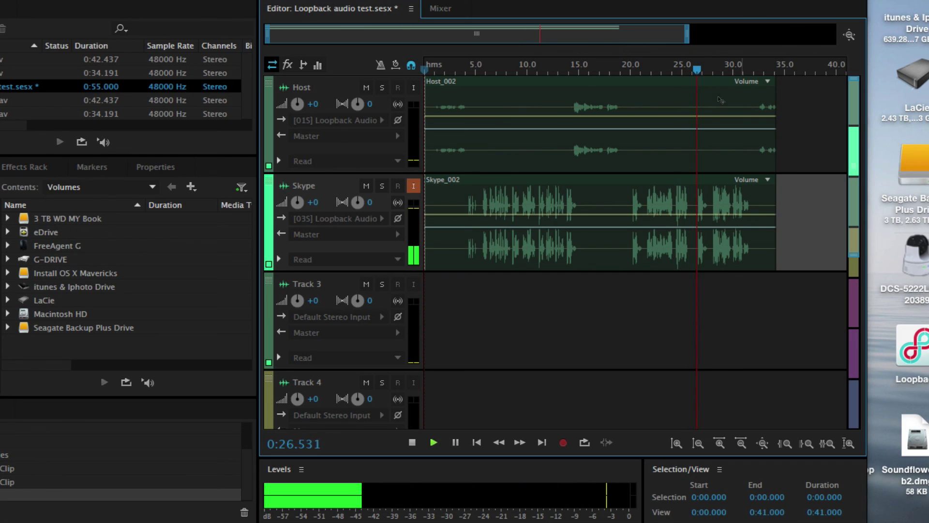
{"action": "left_click", "coordinate": [411, 443]}
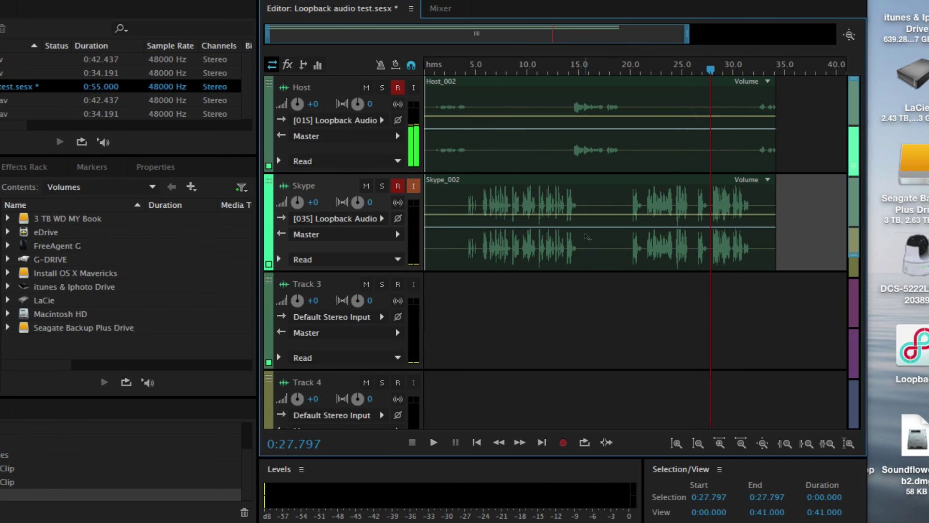